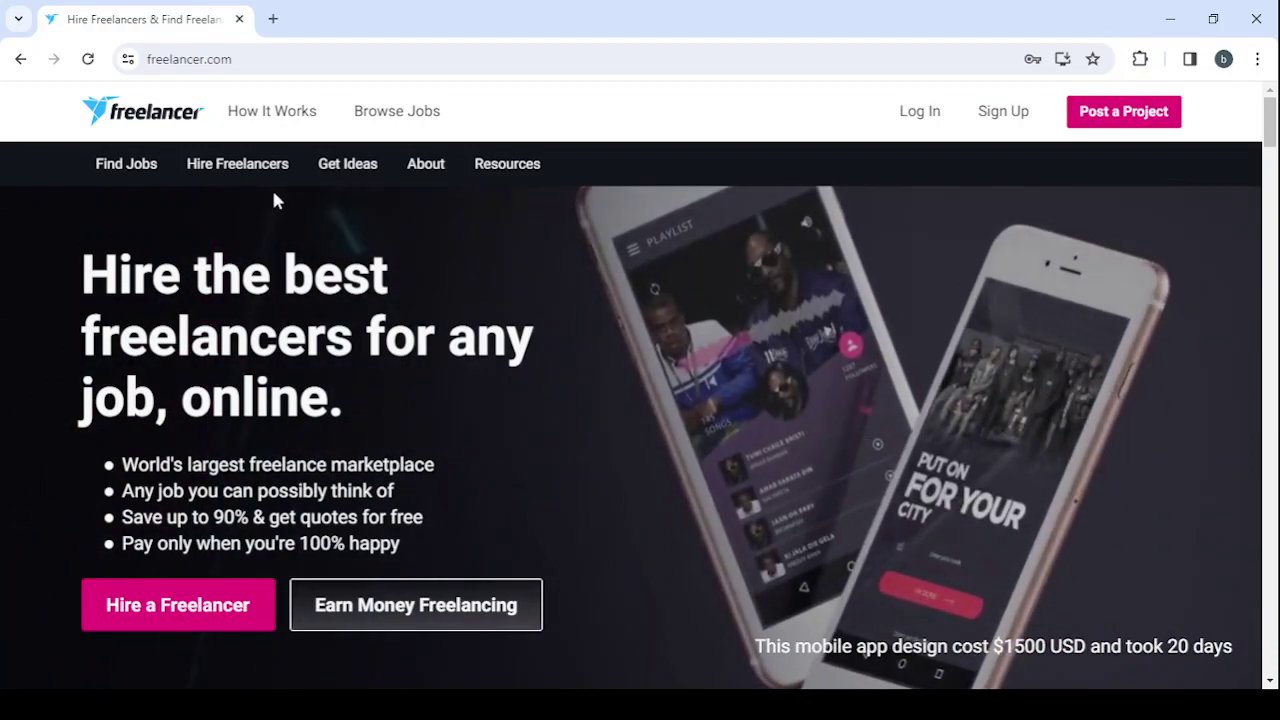
Reveal the Hire Graphic Designers specialties under Hire Freelancers > By Skill.
mouse_move(266, 172)
mouse_move(320, 226)
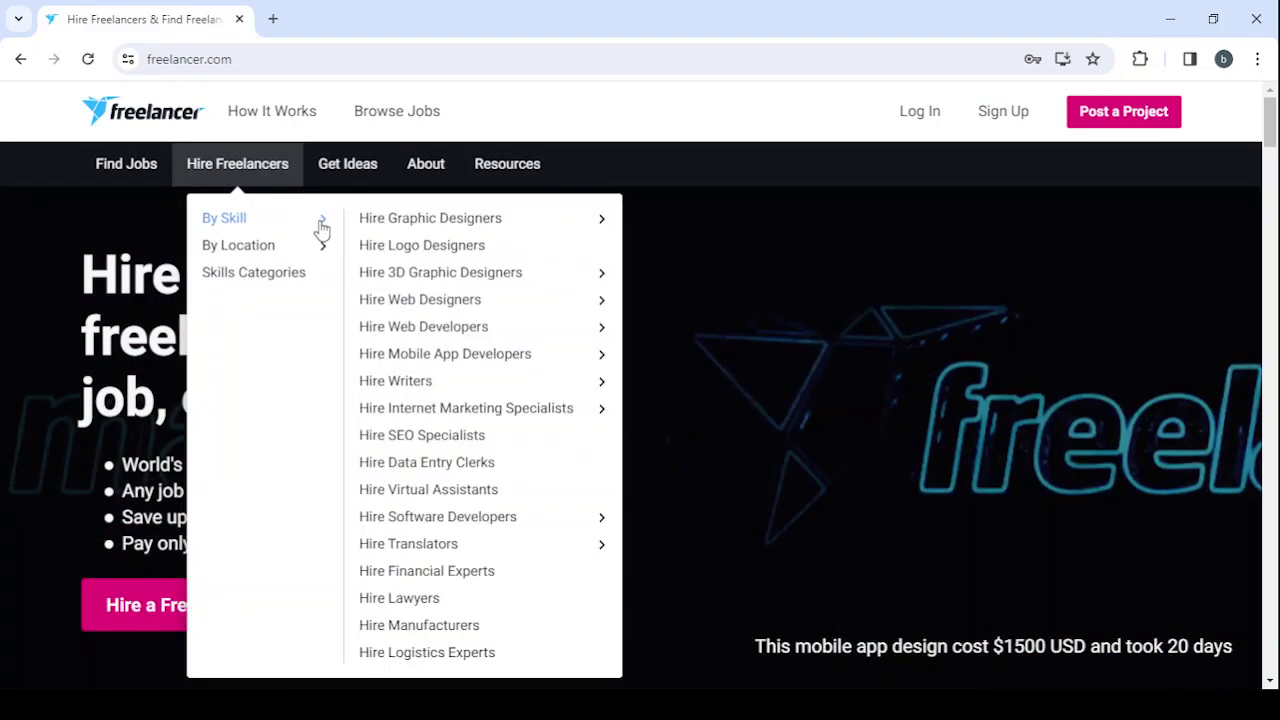
mouse_move(391, 232)
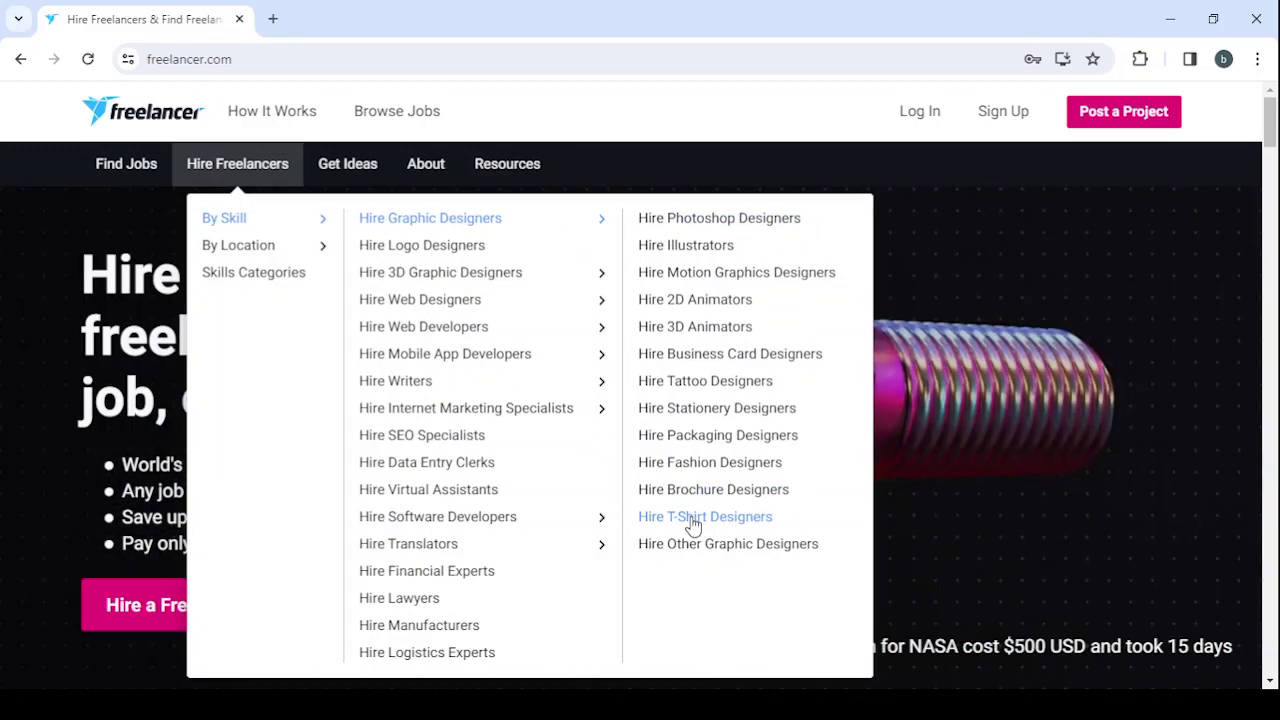
Go from Hire T-Shirt Designers to the full list of 875 T-Shirt Designers For Hire.
left_click(692, 517)
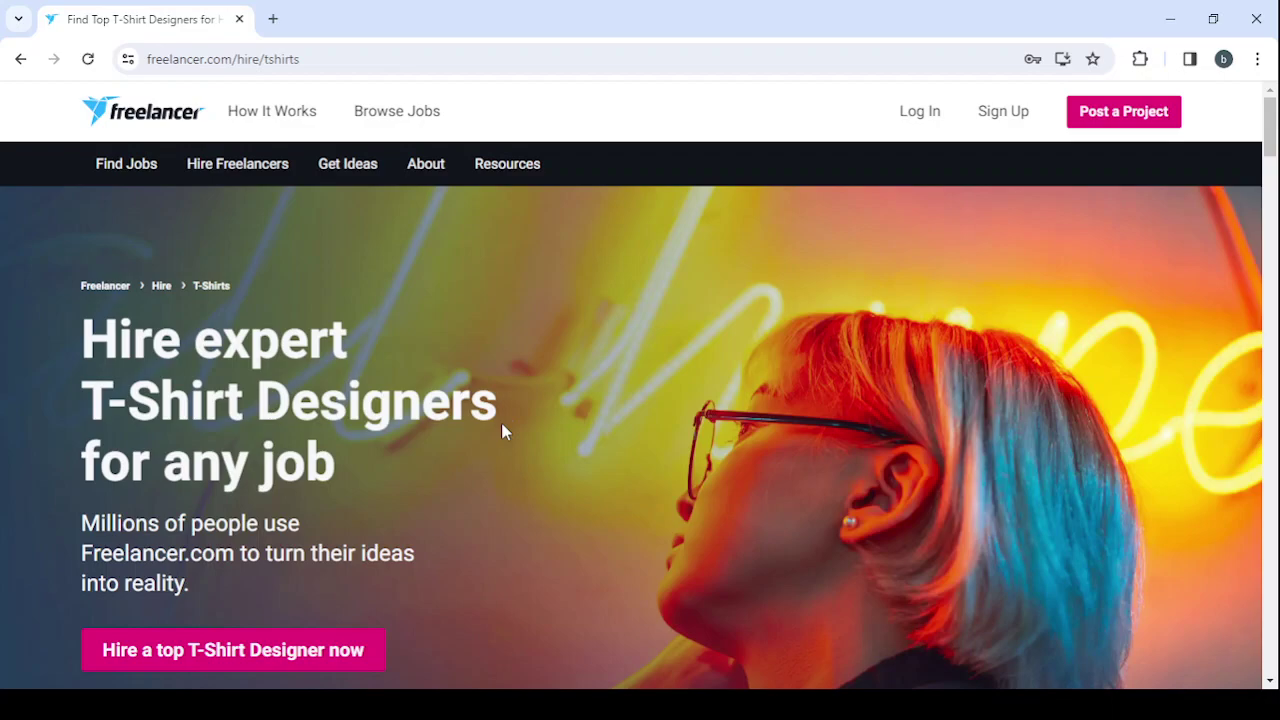
scroll(501, 422, "down", 6)
scroll(504, 430, "down", 2)
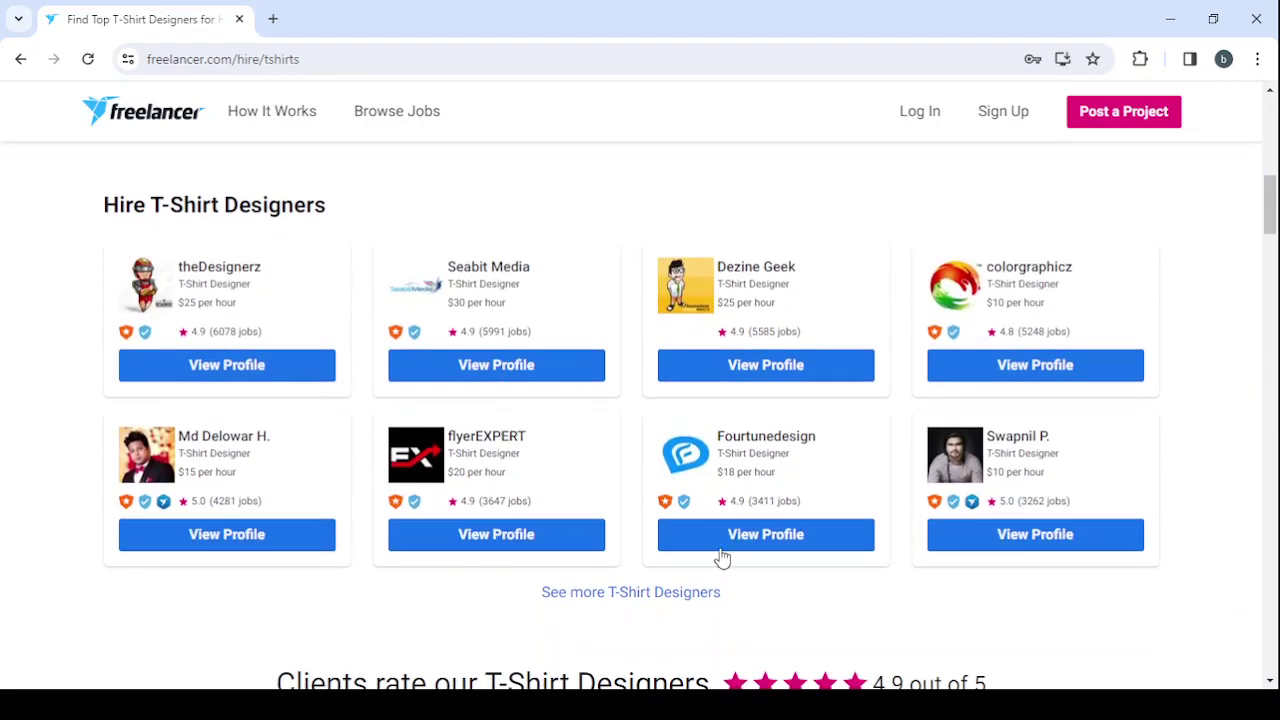
left_click(604, 604)
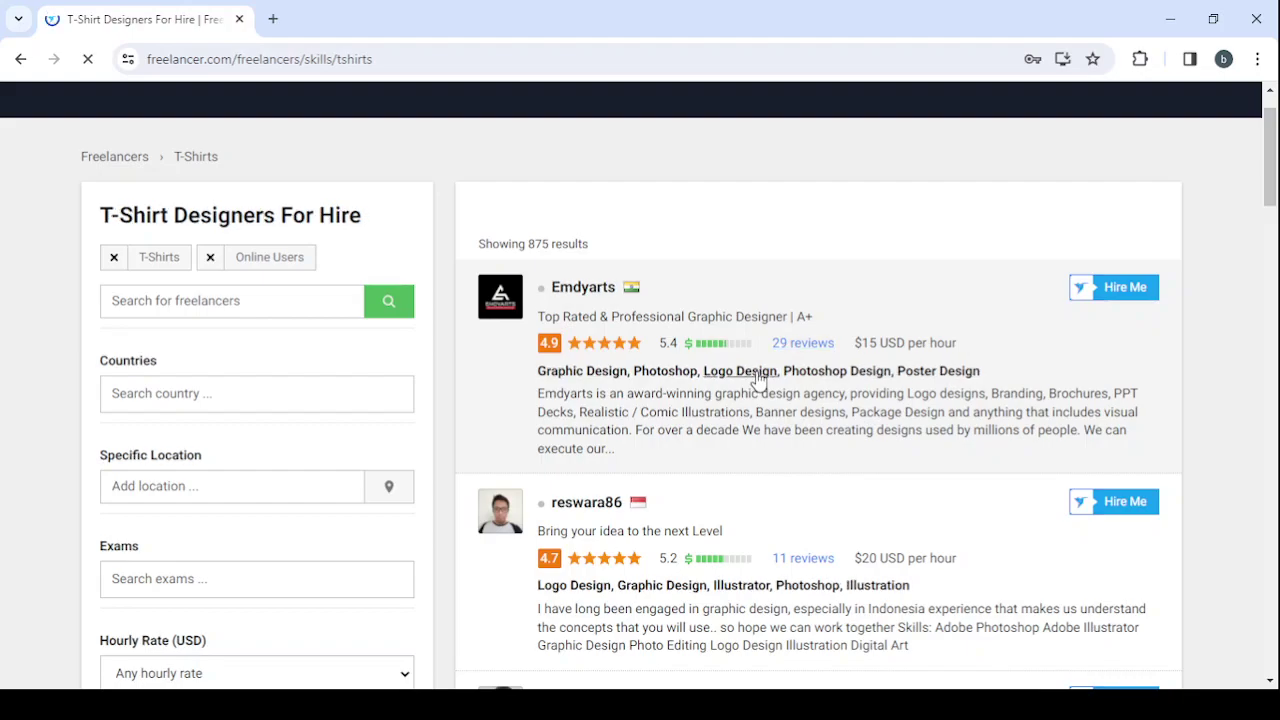
scroll(758, 380, "down", 2)
scroll(758, 380, "down", 3)
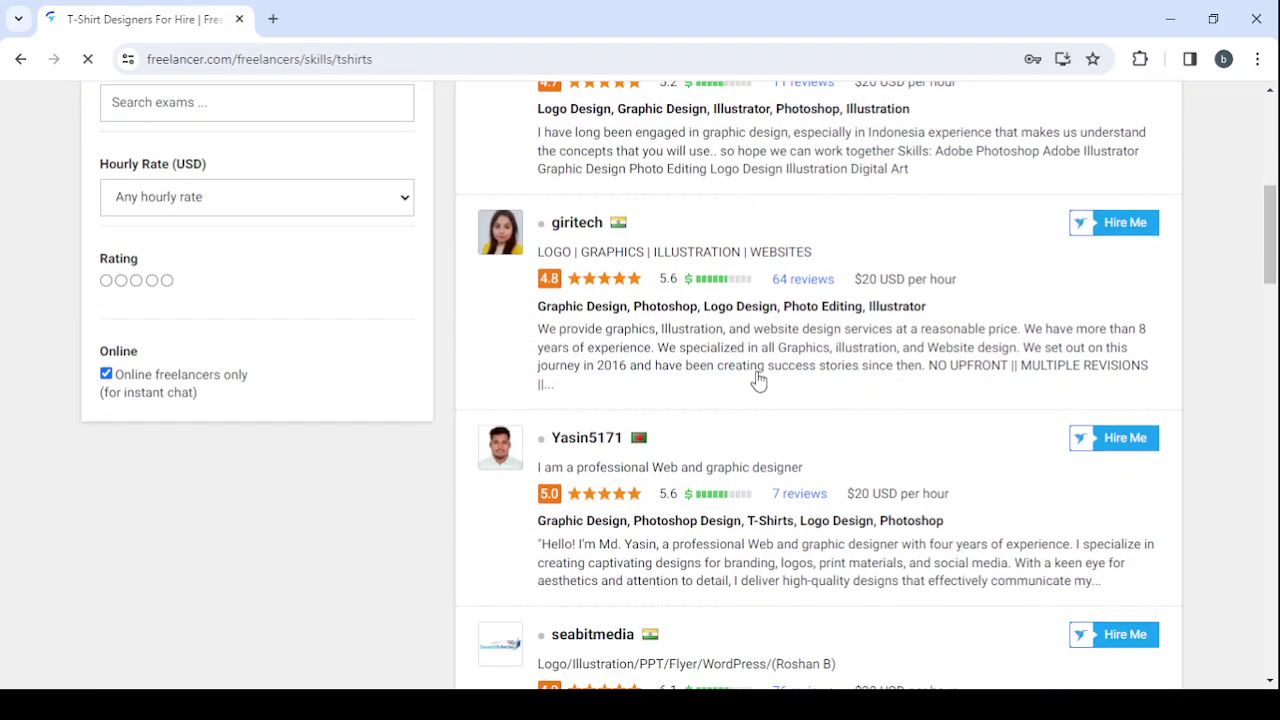
scroll(758, 380, "down", 5)
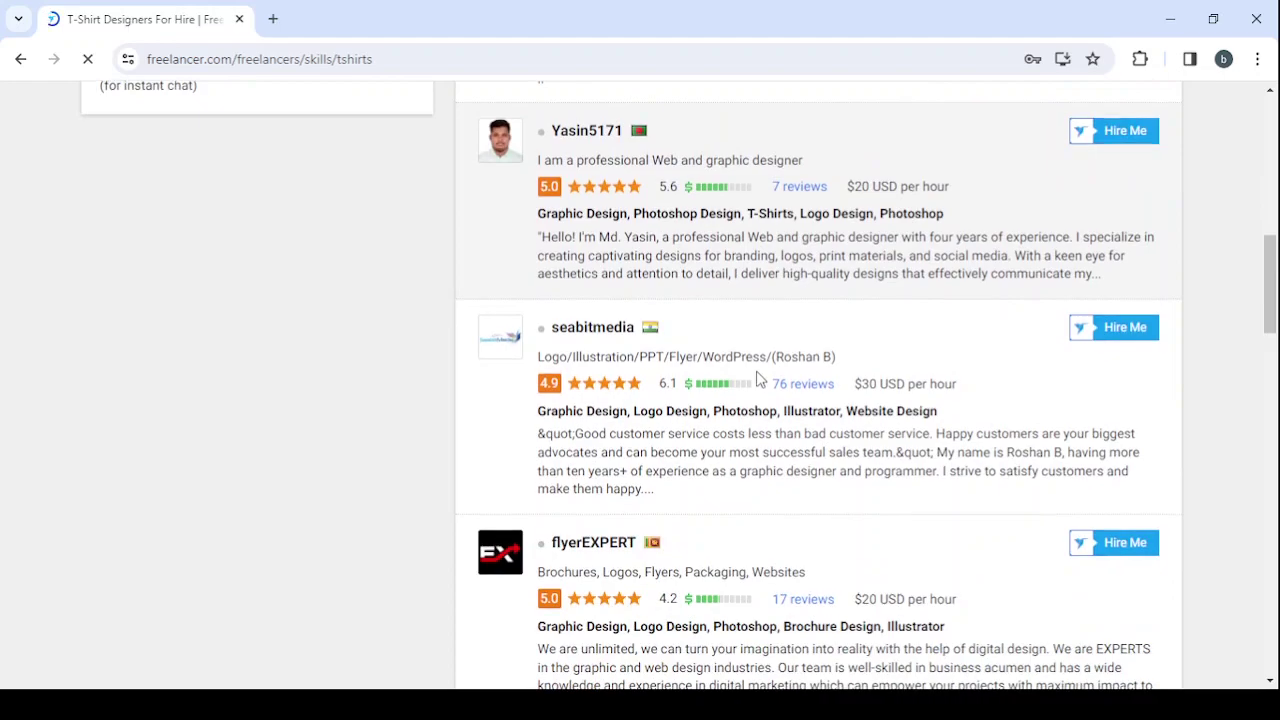
scroll(758, 380, "down", 2)
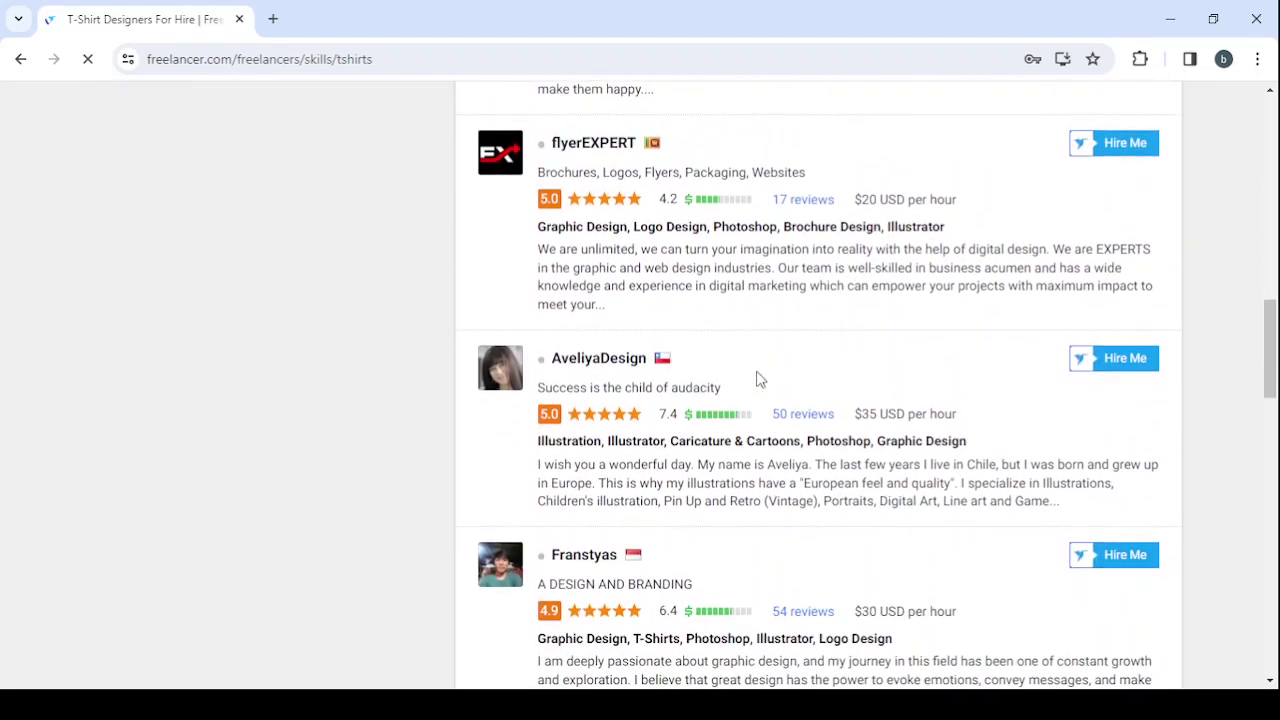
scroll(758, 380, "down", 3)
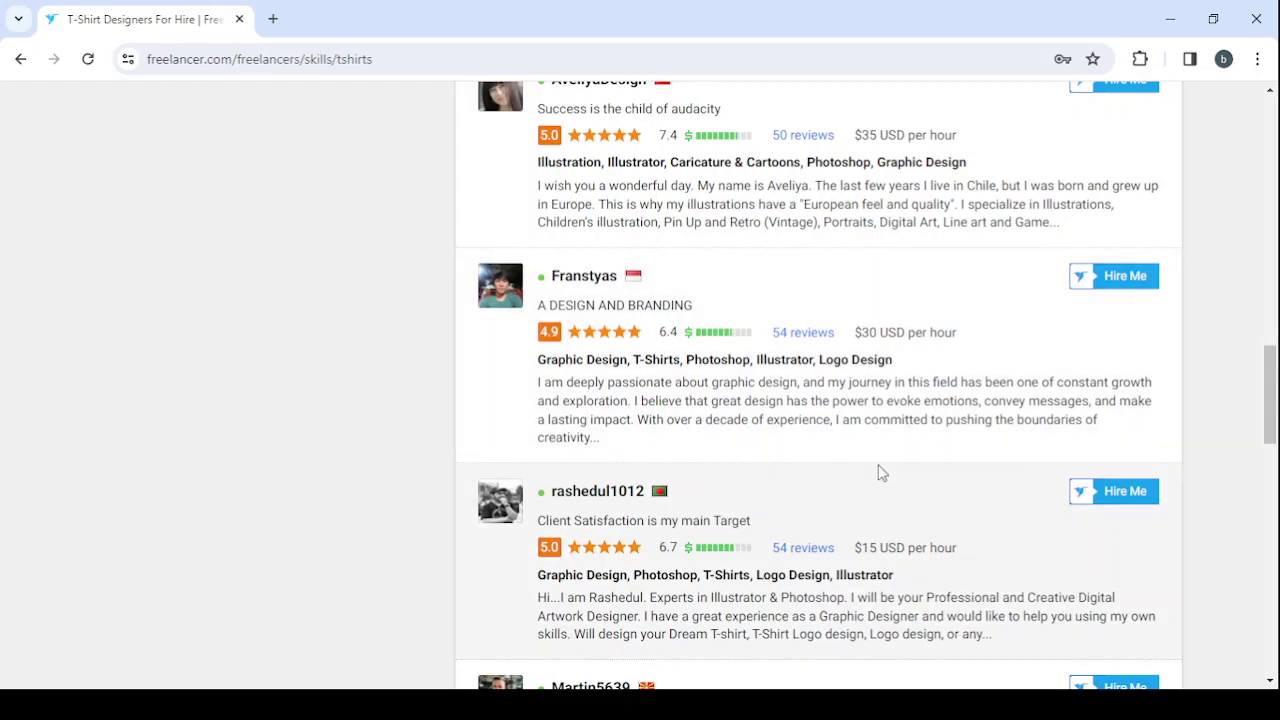
scroll(880, 474, "down", 1)
scroll(880, 474, "down", 1)
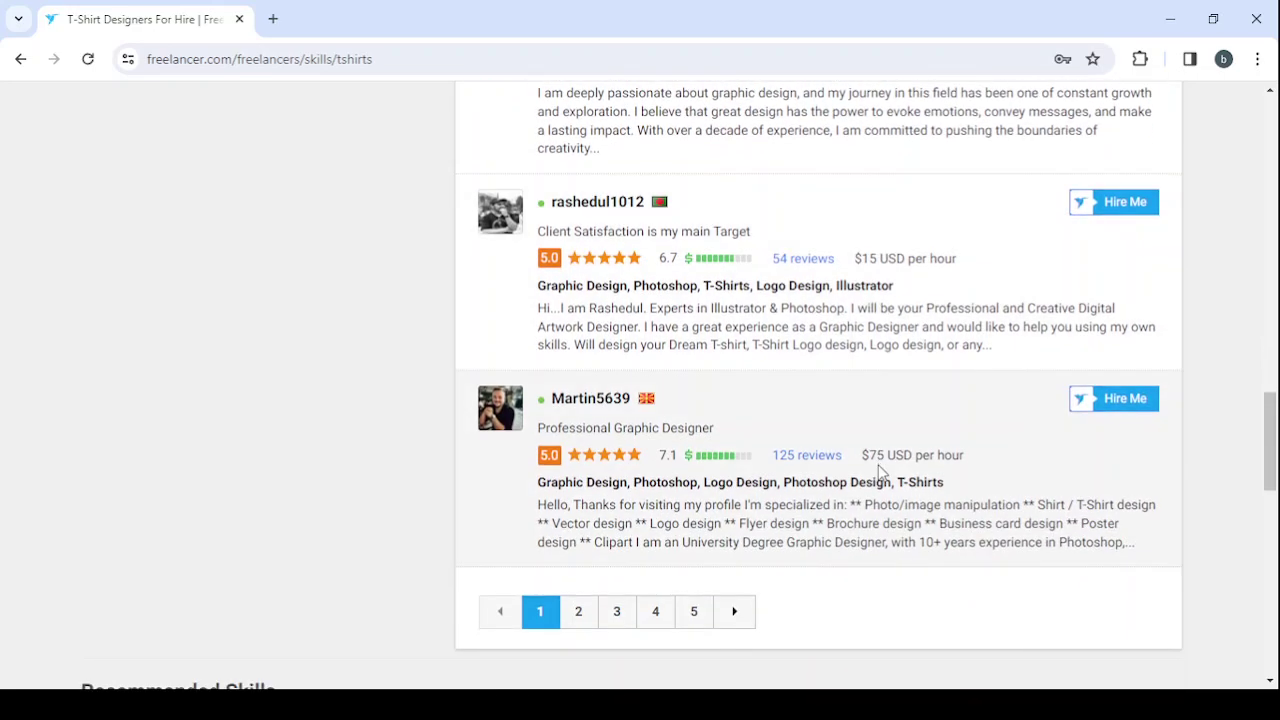
scroll(880, 474, "up", 10)
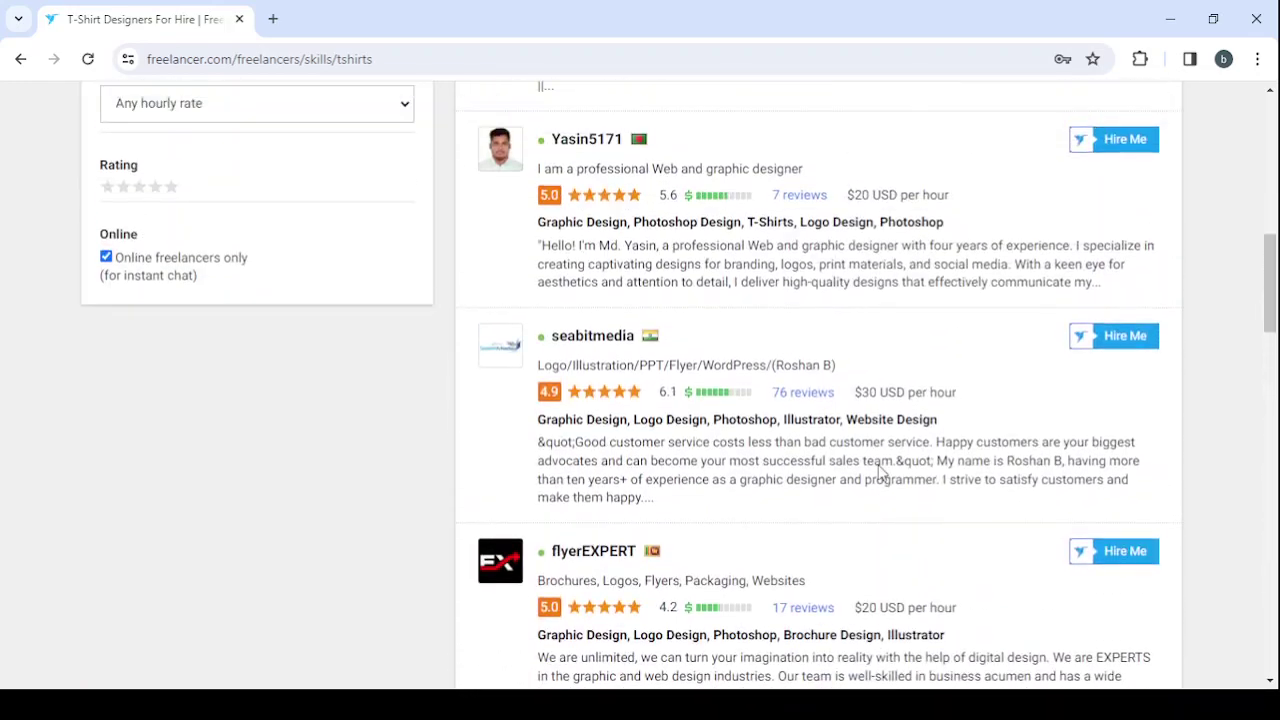
scroll(880, 474, "up", 4)
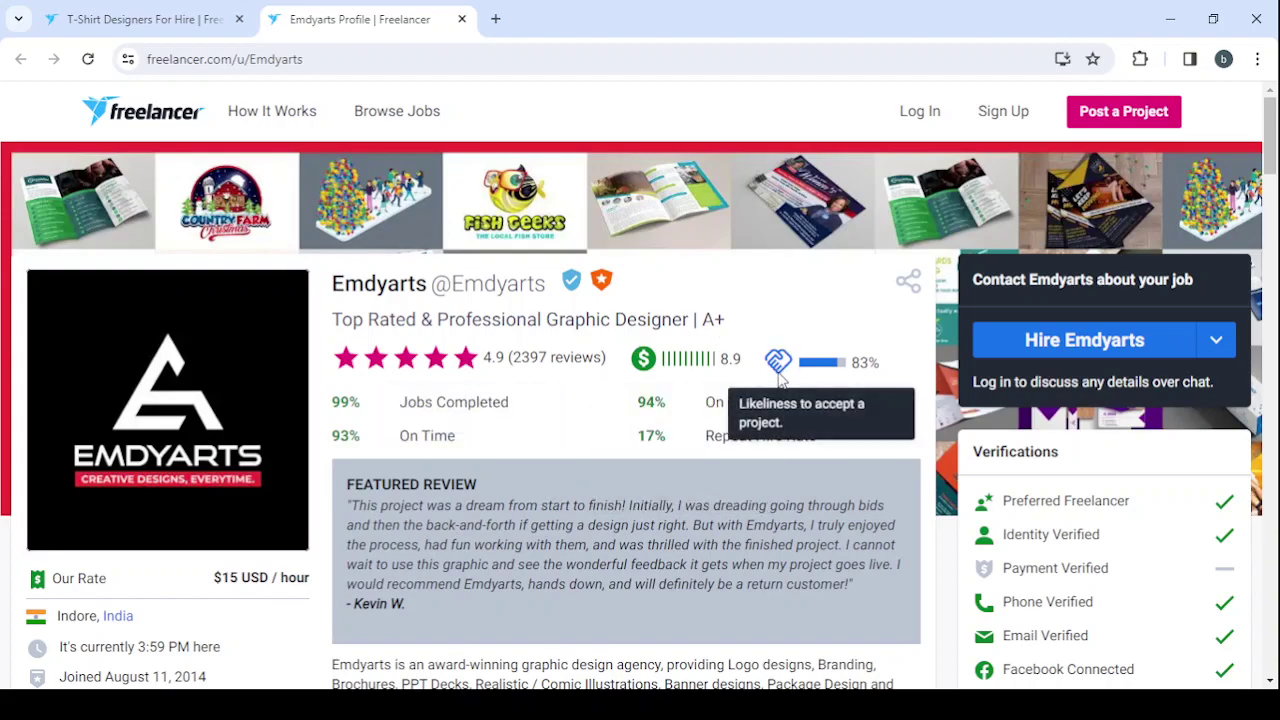
Scroll the first T-Shirt designer's profile to review its verifications and job completion stats.
scroll(810, 333, "down", 2)
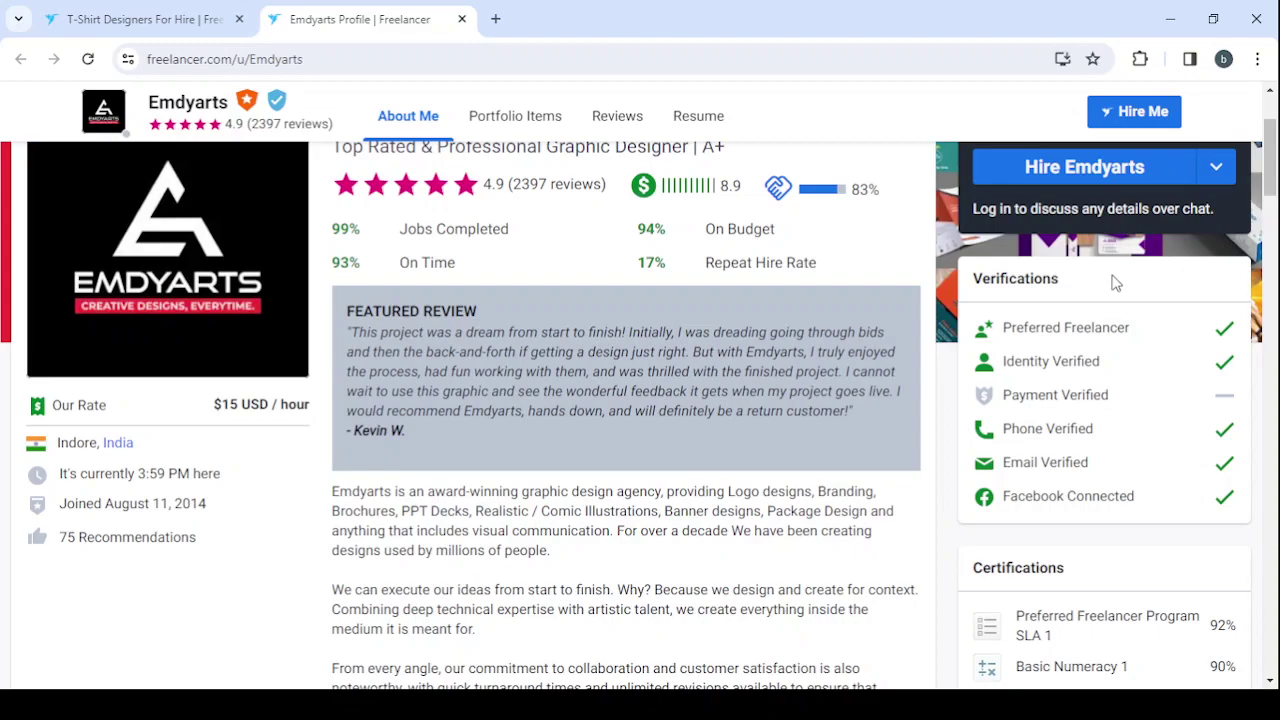
scroll(654, 389, "down", 2)
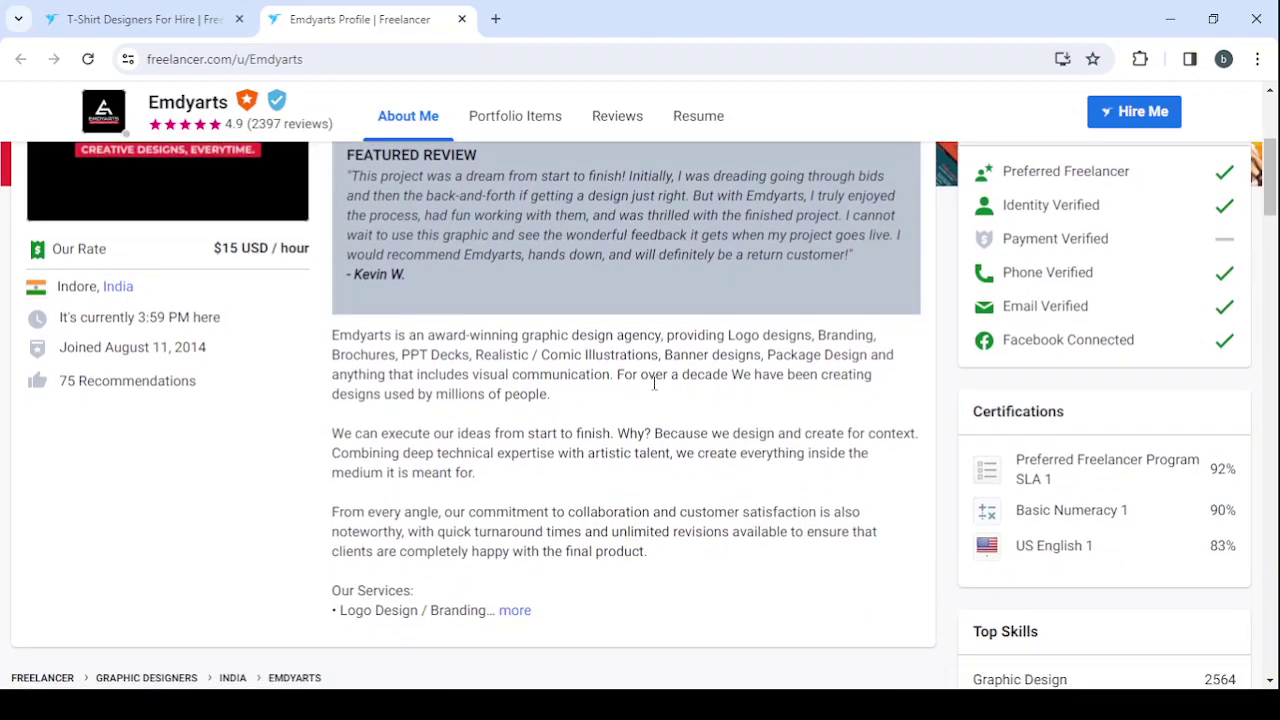
scroll(534, 352, "up", 1)
scroll(520, 390, "down", 1)
scroll(628, 510, "up", 1)
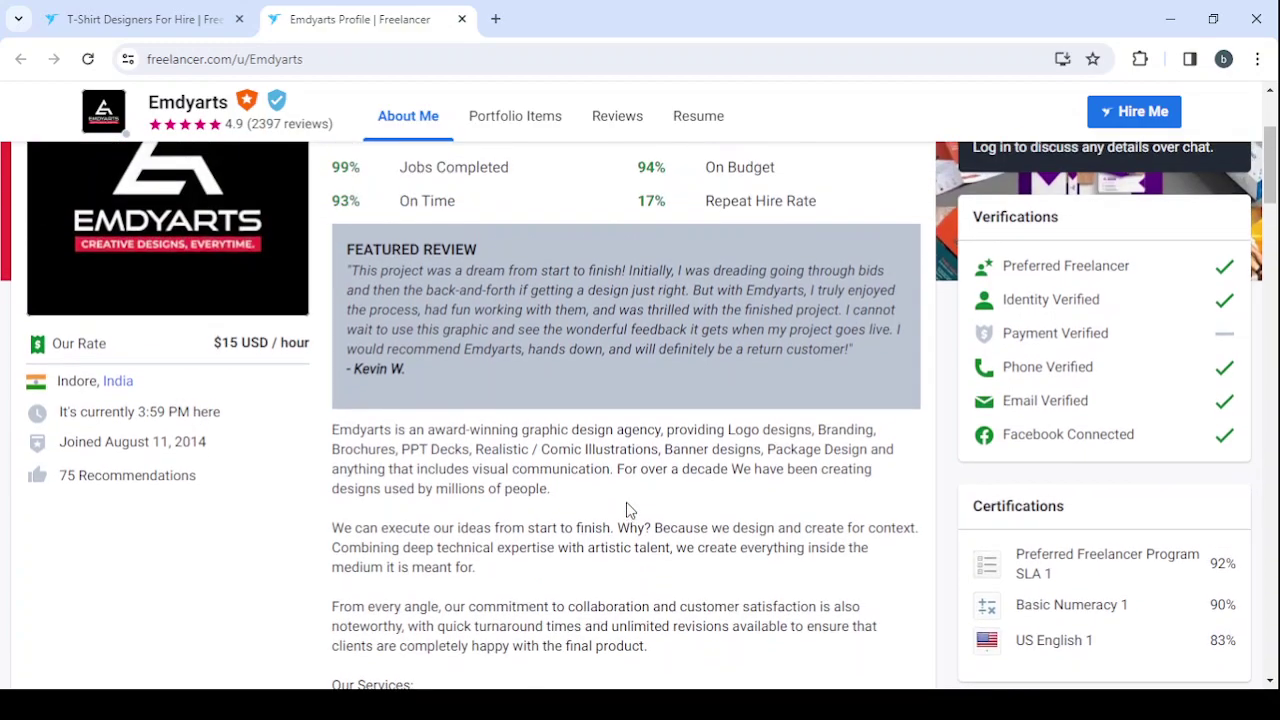
scroll(628, 510, "down", 5)
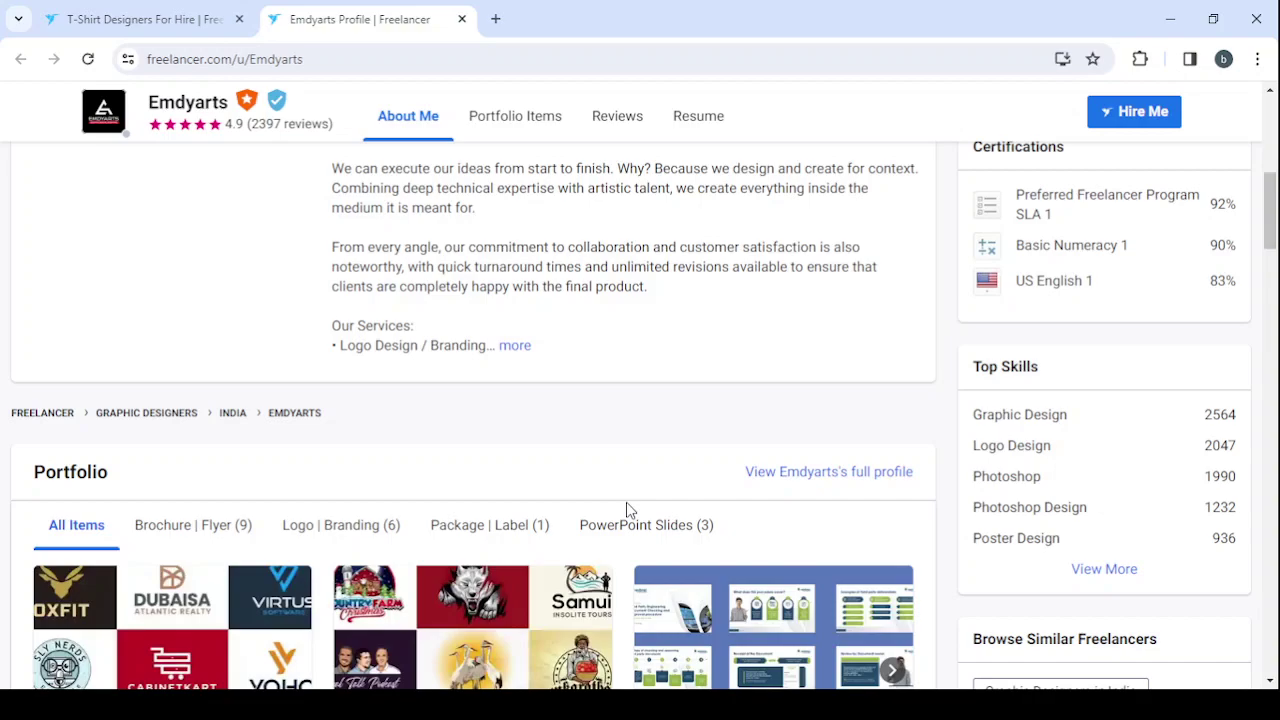
scroll(628, 510, "down", 2)
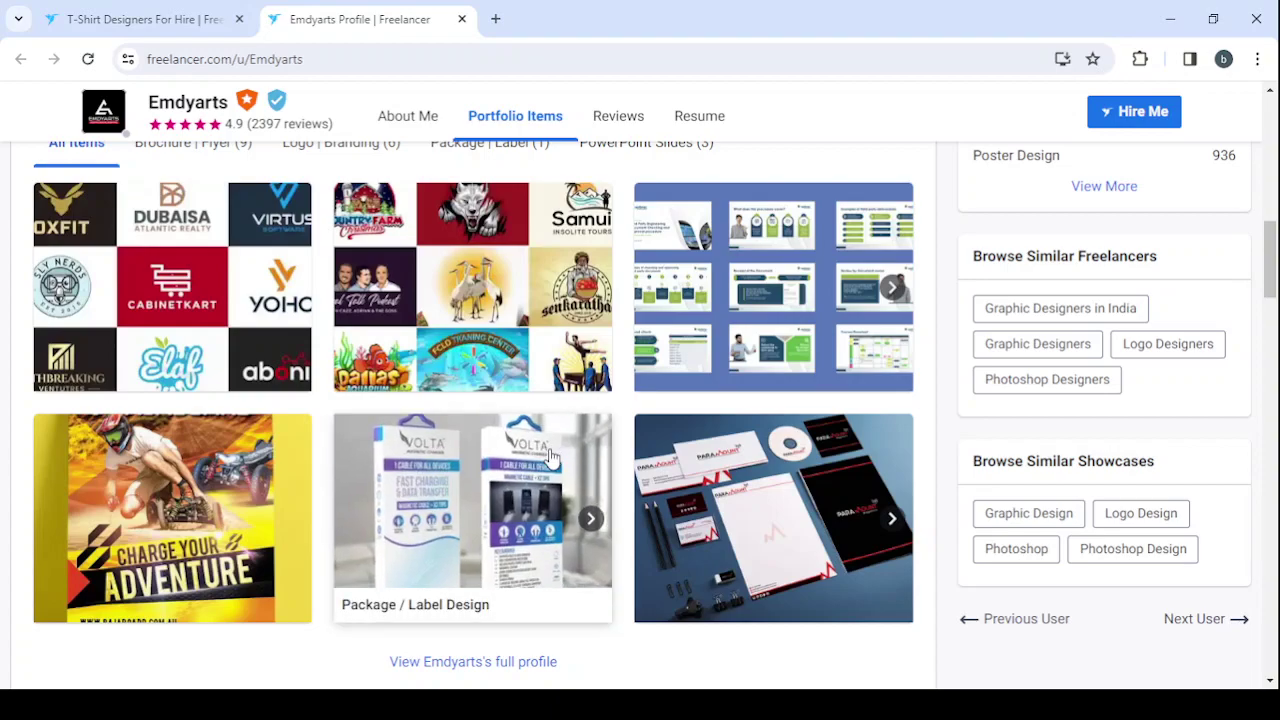
scroll(549, 456, "up", 2)
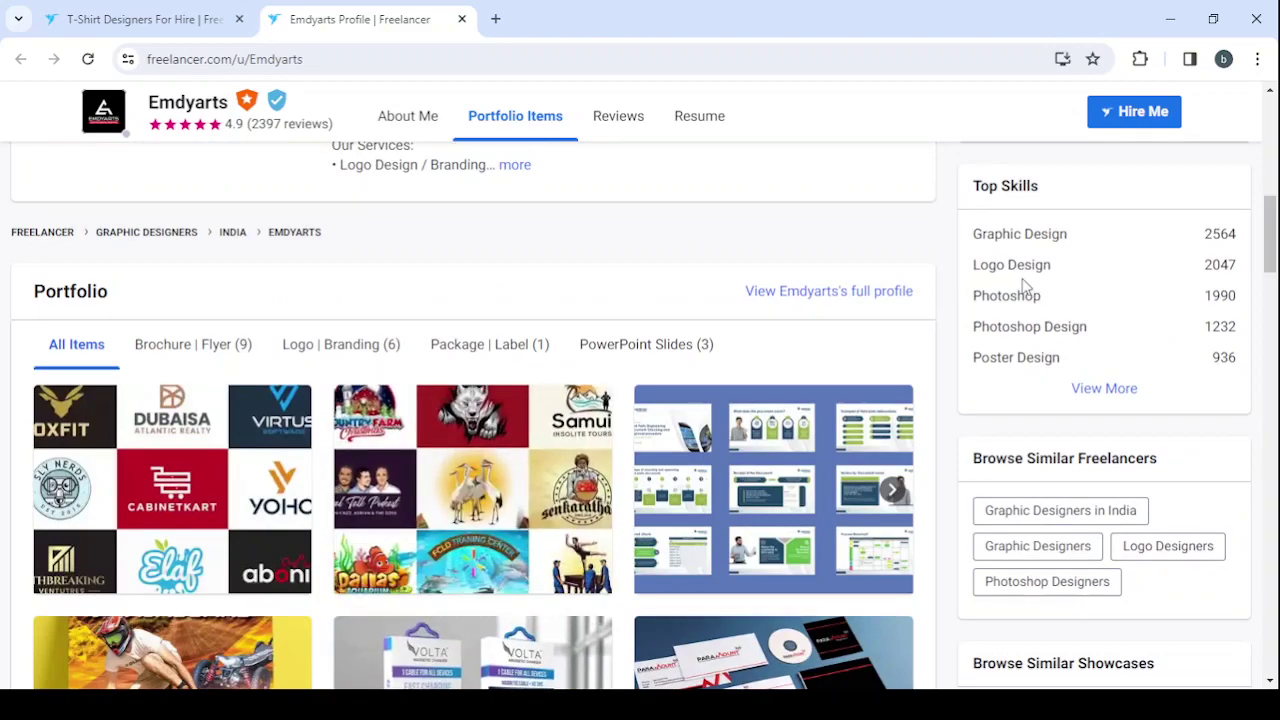
scroll(628, 443, "down", 1)
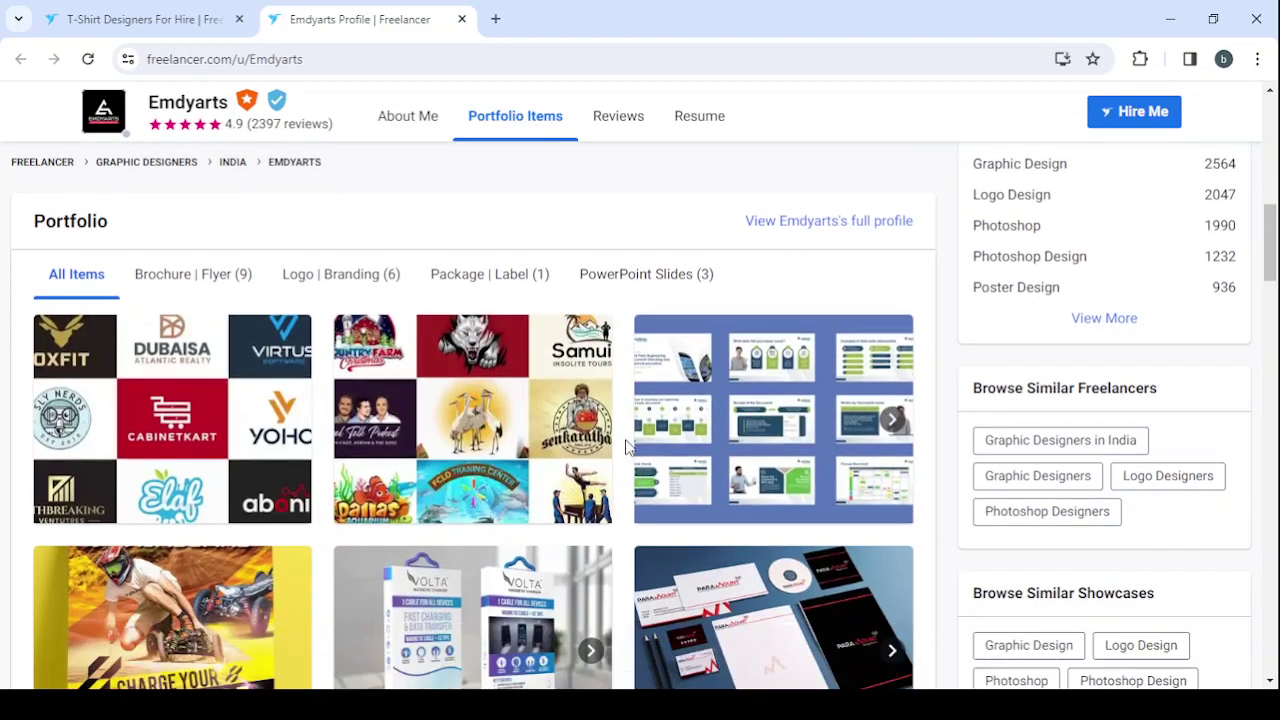
scroll(628, 447, "down", 2)
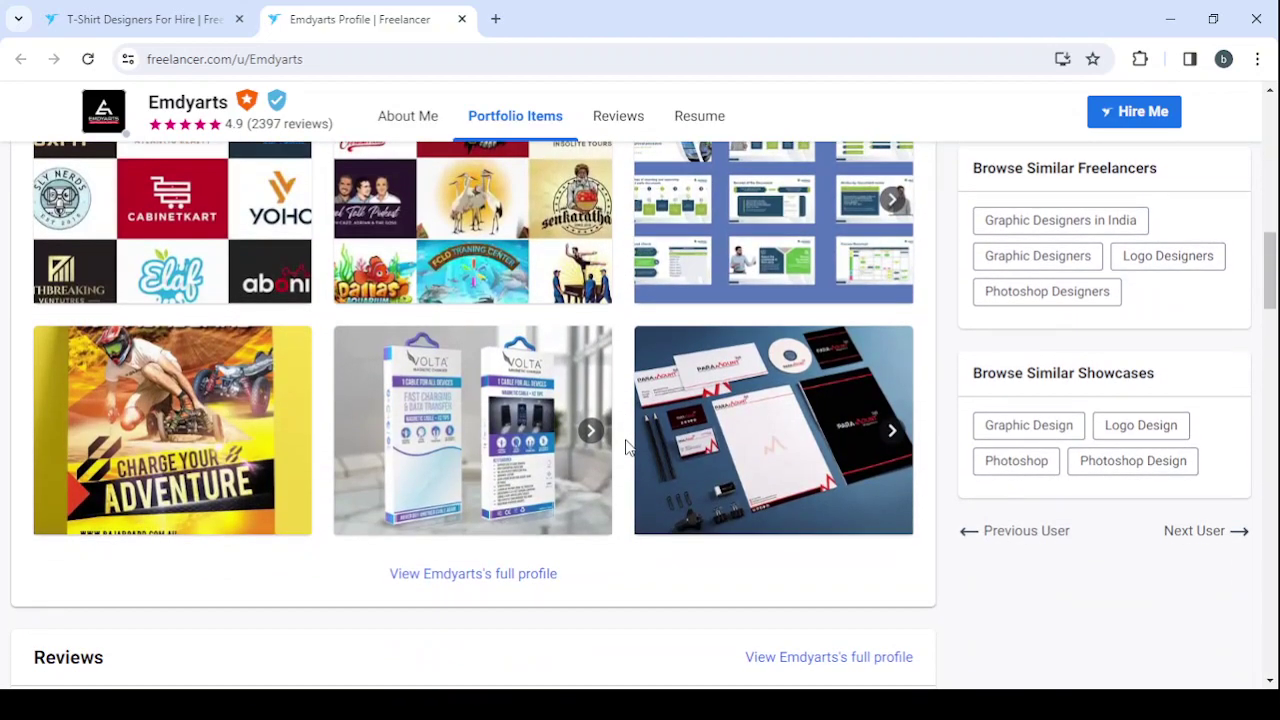
scroll(628, 447, "down", 3)
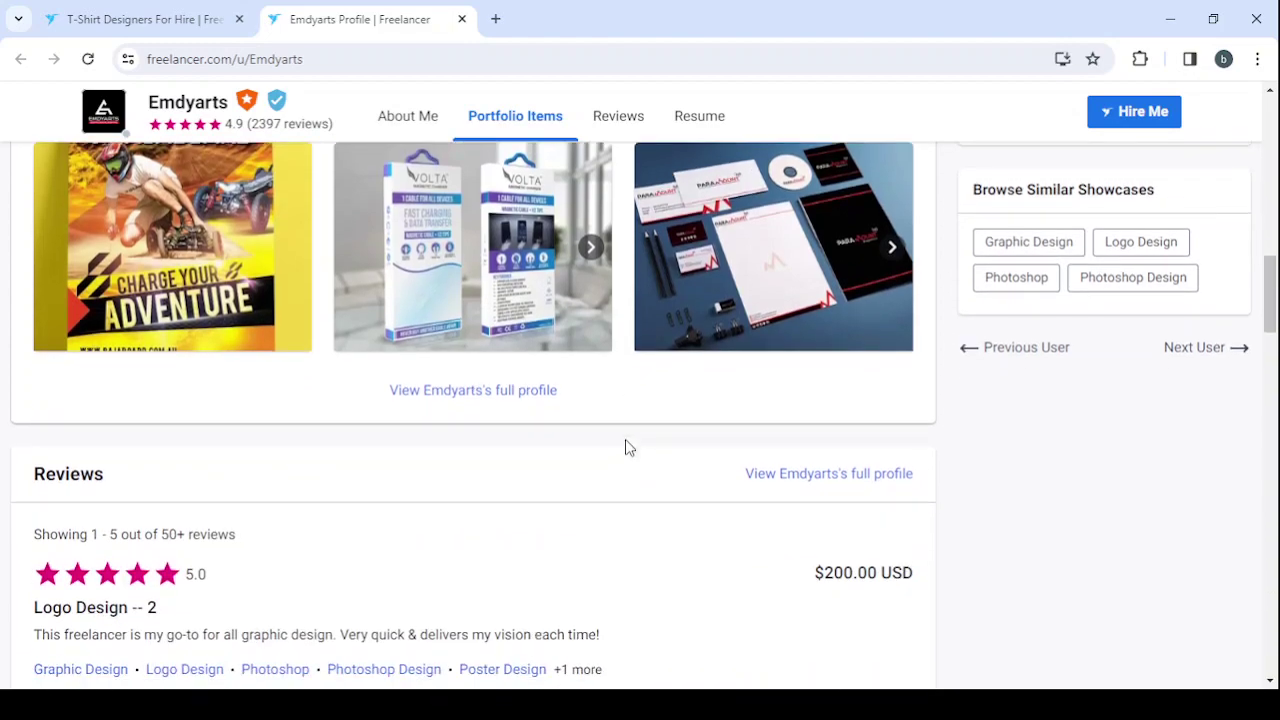
scroll(628, 447, "down", 1)
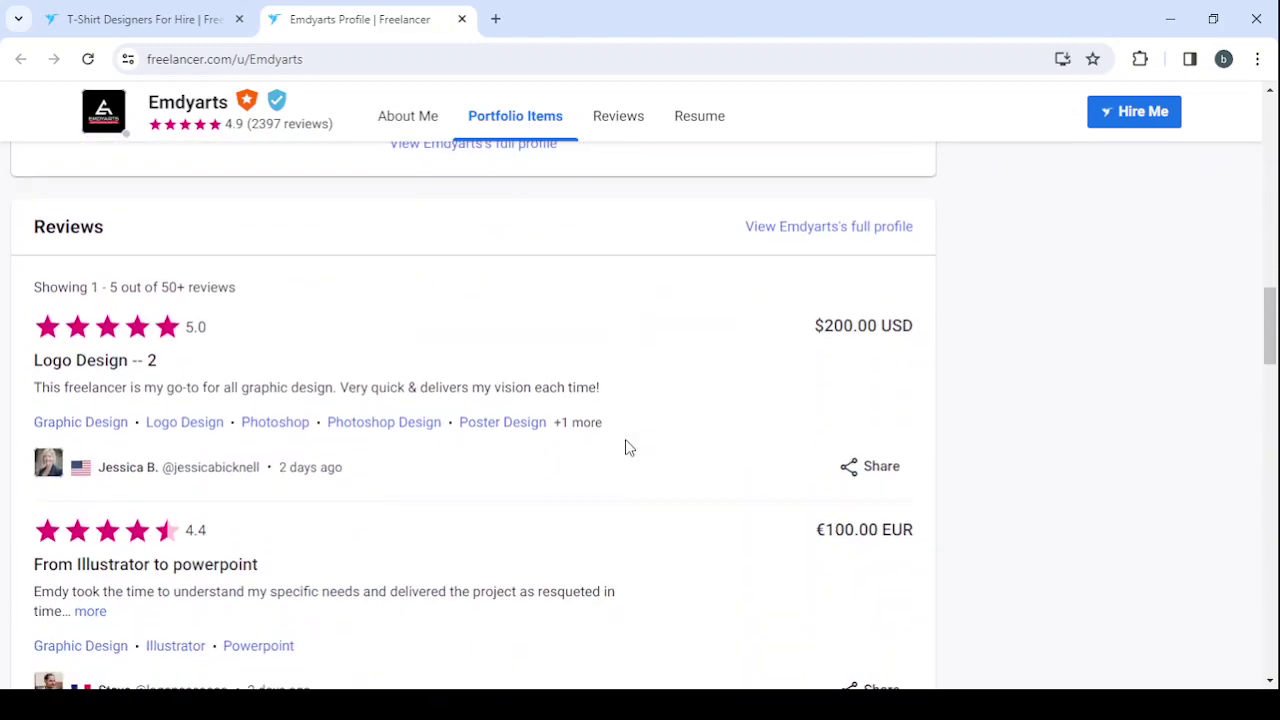
scroll(628, 447, "down", 1)
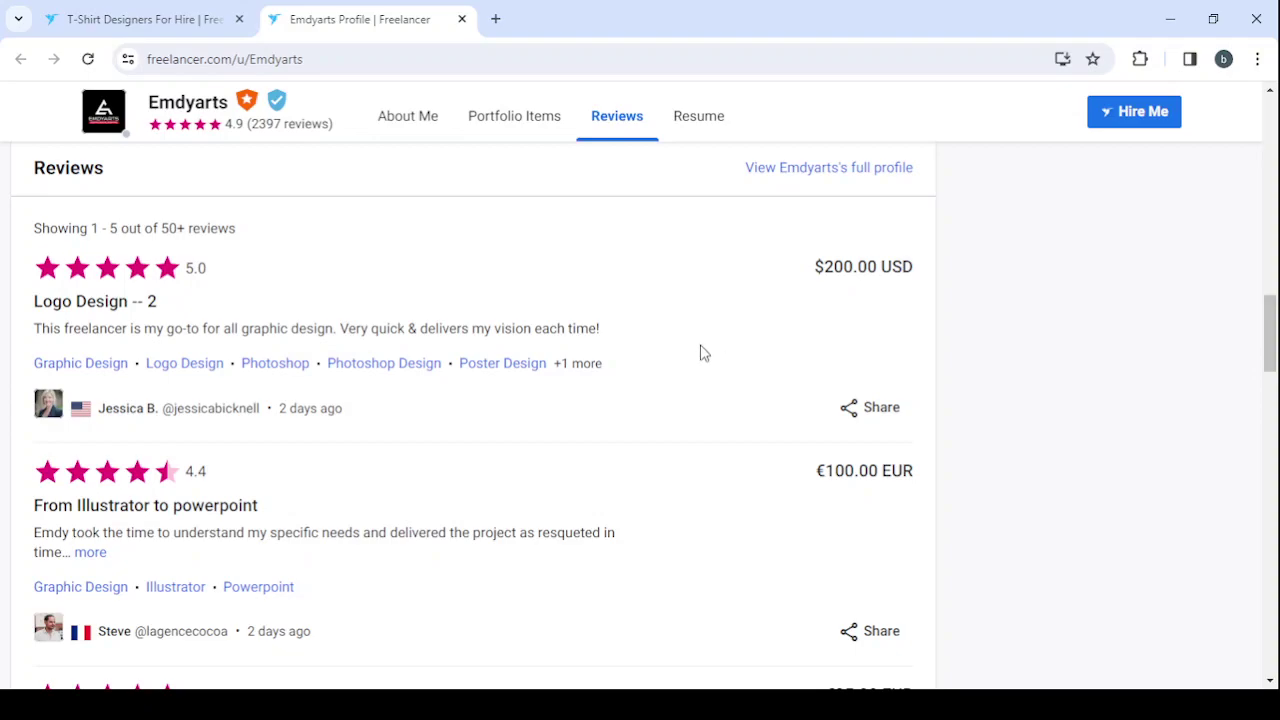
scroll(702, 355, "up", 10)
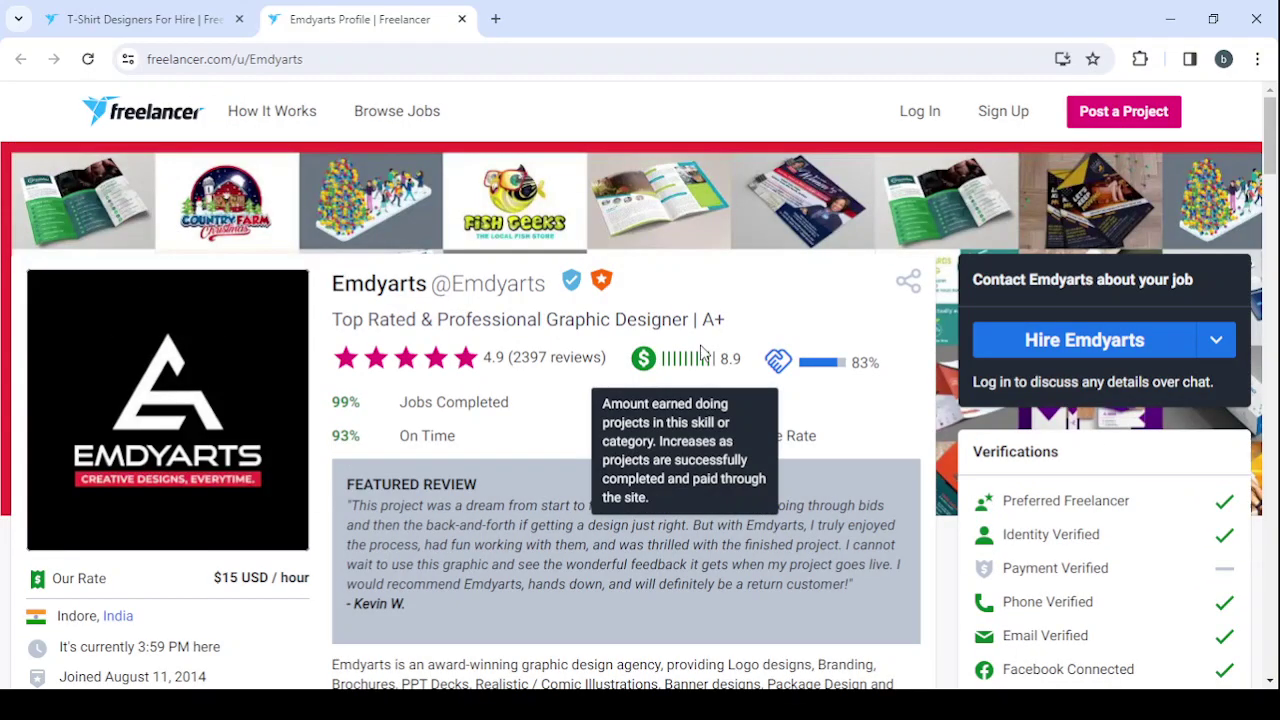
left_click(461, 19)
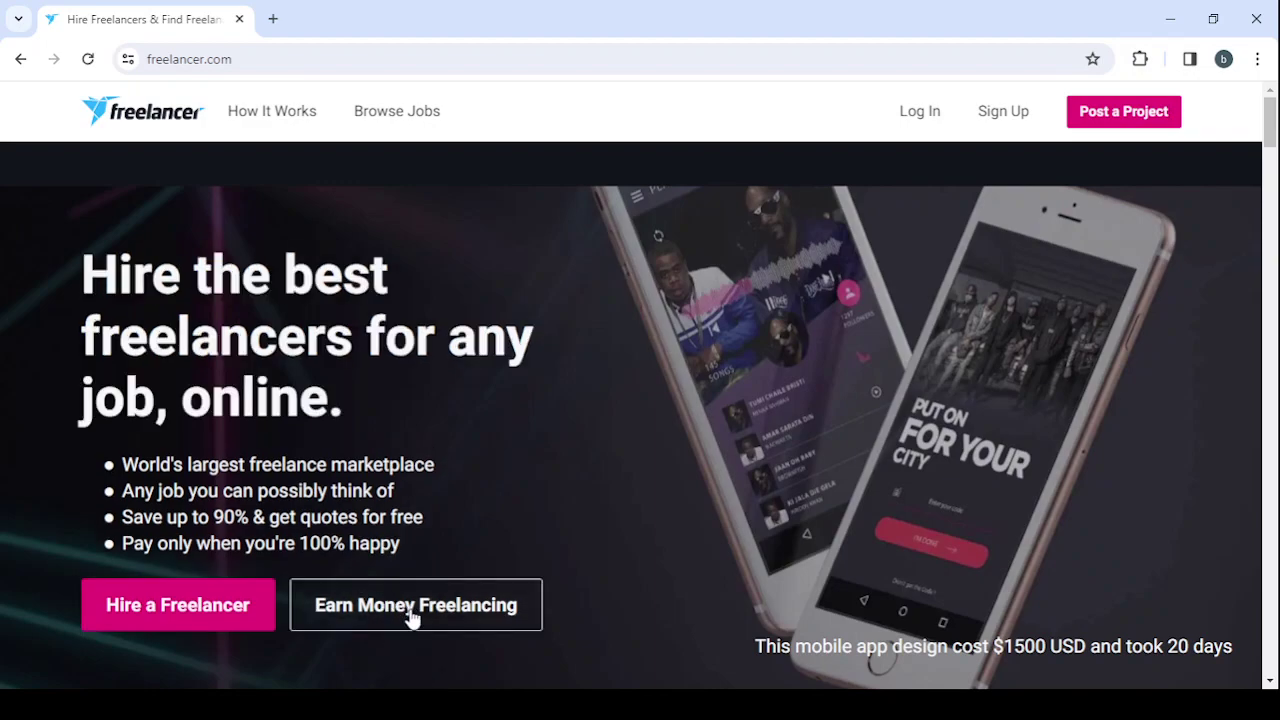
left_click(412, 614)
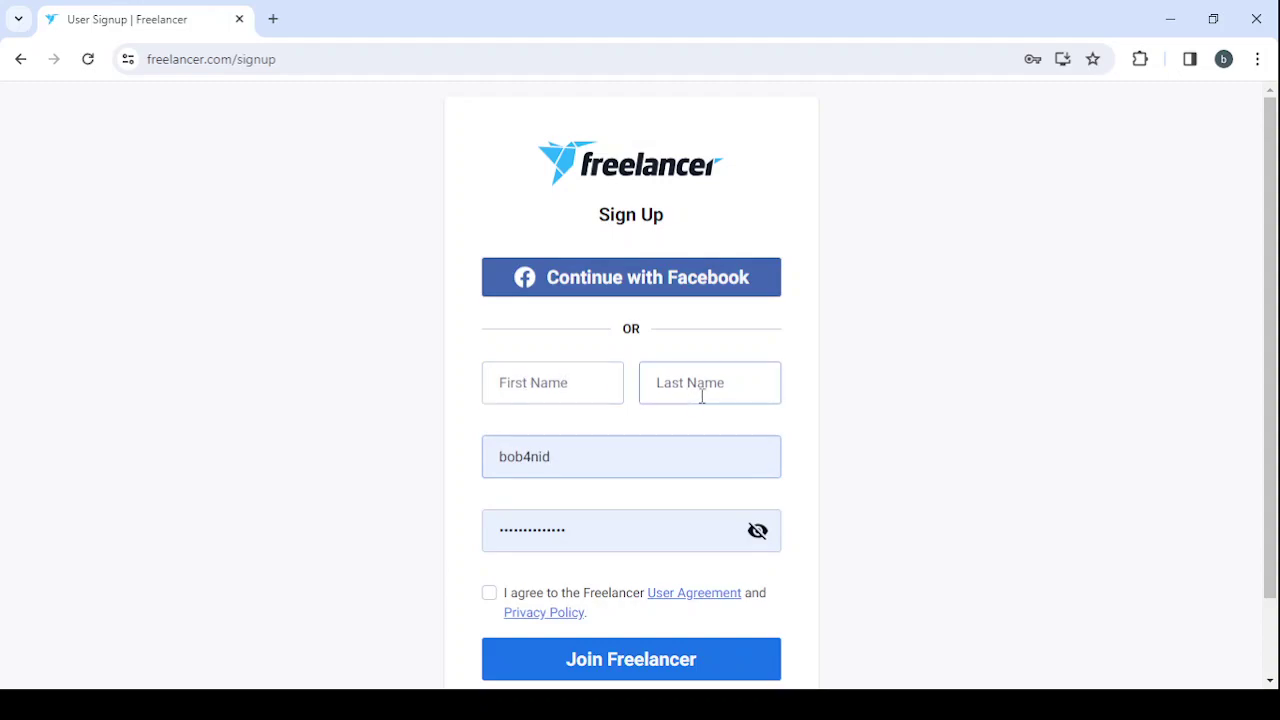
scroll(658, 526, "down", 1)
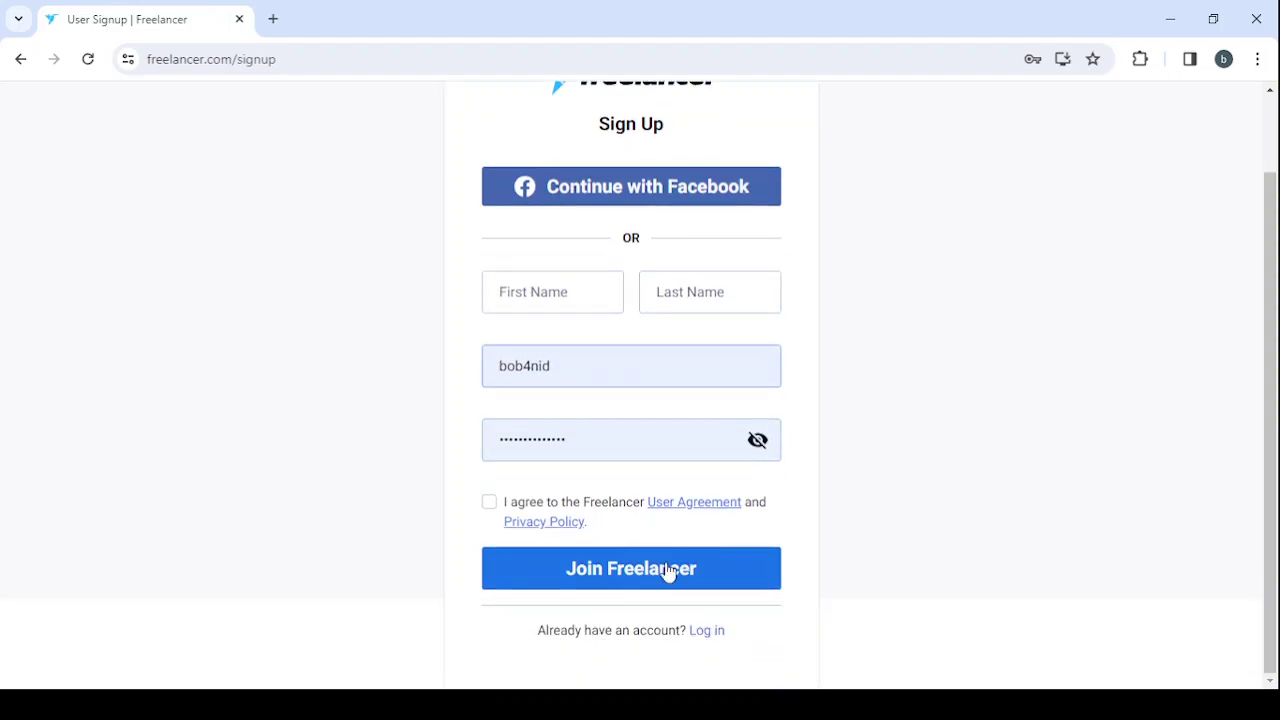
Log in with the existing account's email and password to reach the dashboard.
left_click(712, 645)
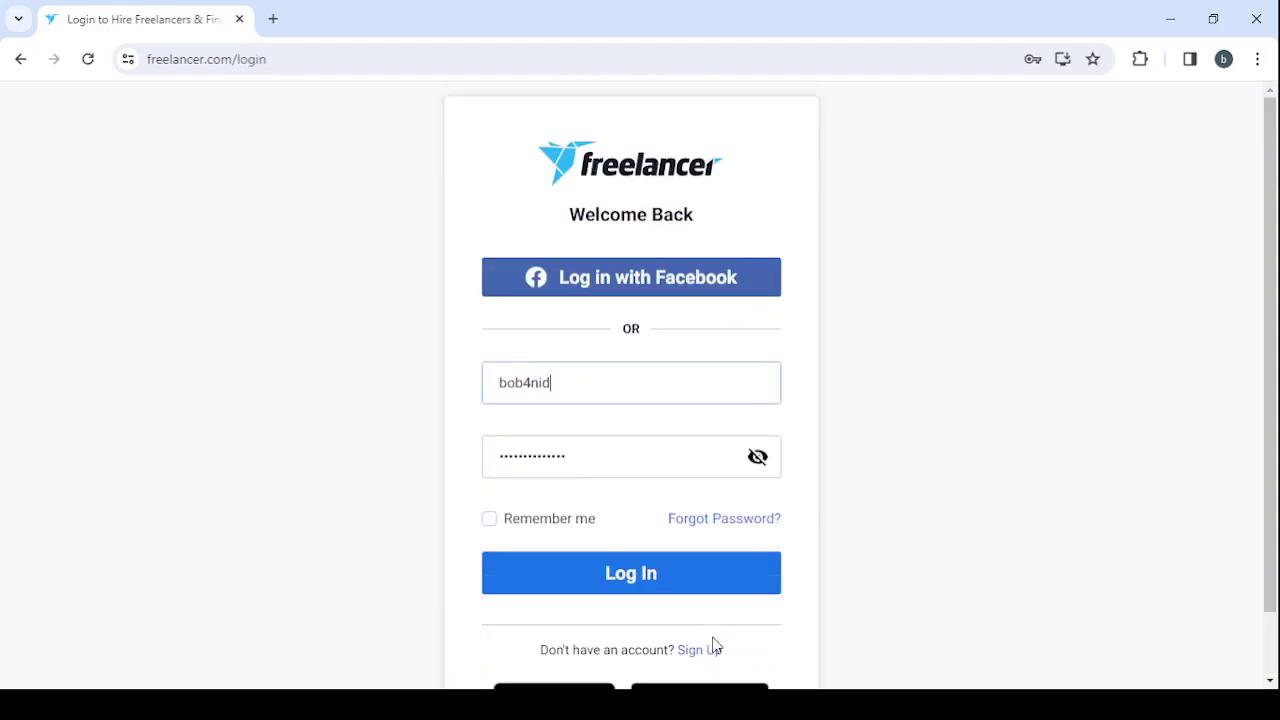
left_click(599, 383)
left_click(605, 454)
left_click(642, 586)
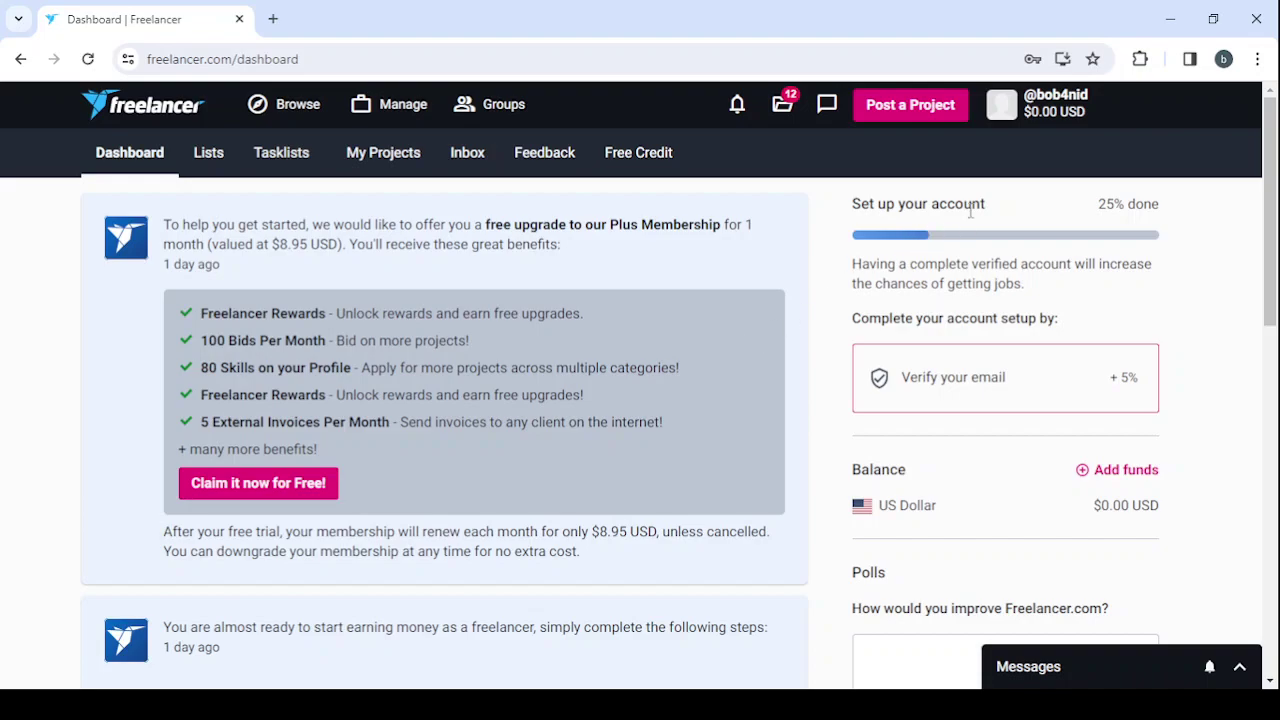
Open the top-right account dropdown and look through its profile, membership and finance options.
left_click(1041, 114)
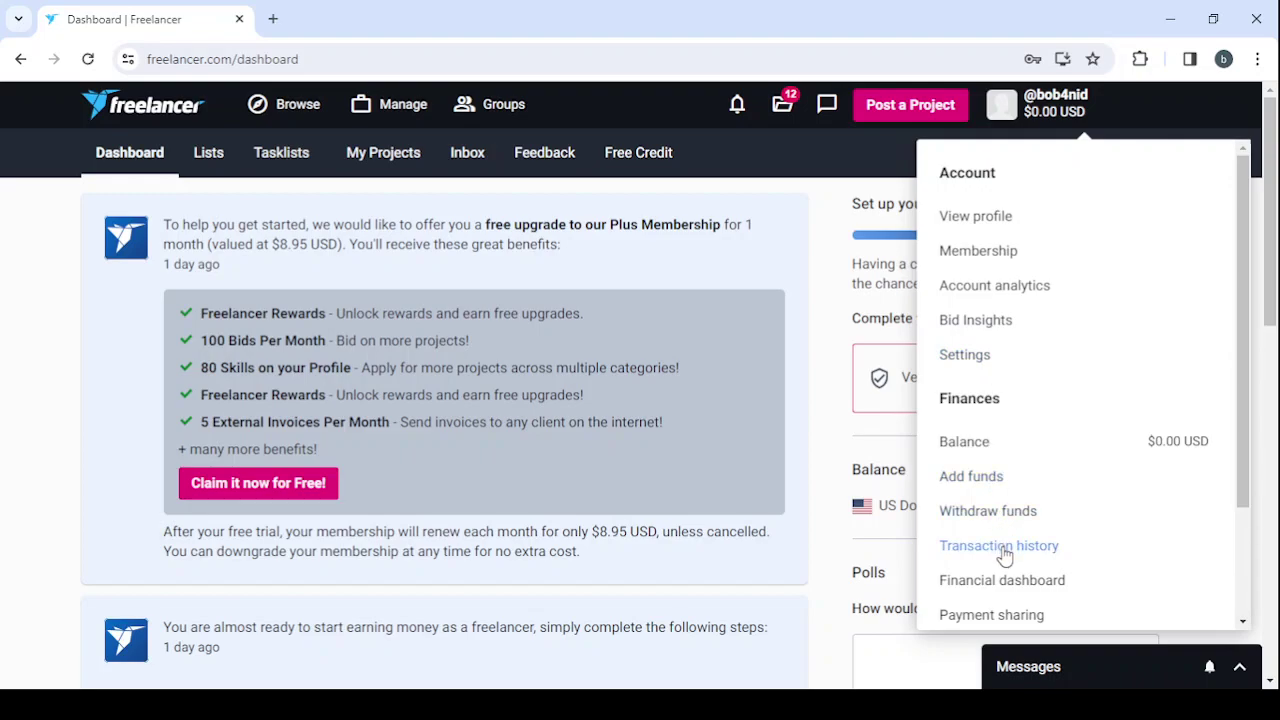
scroll(1008, 590, "down", 3)
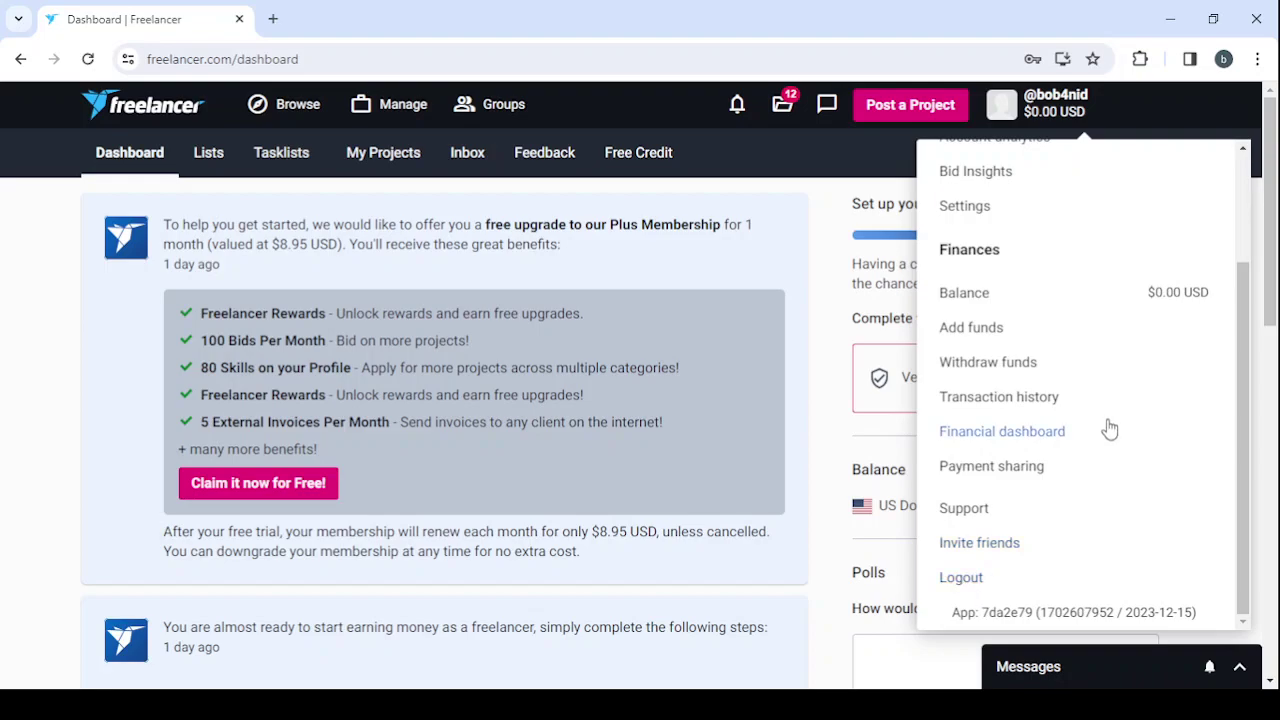
scroll(1108, 429, "up", 2)
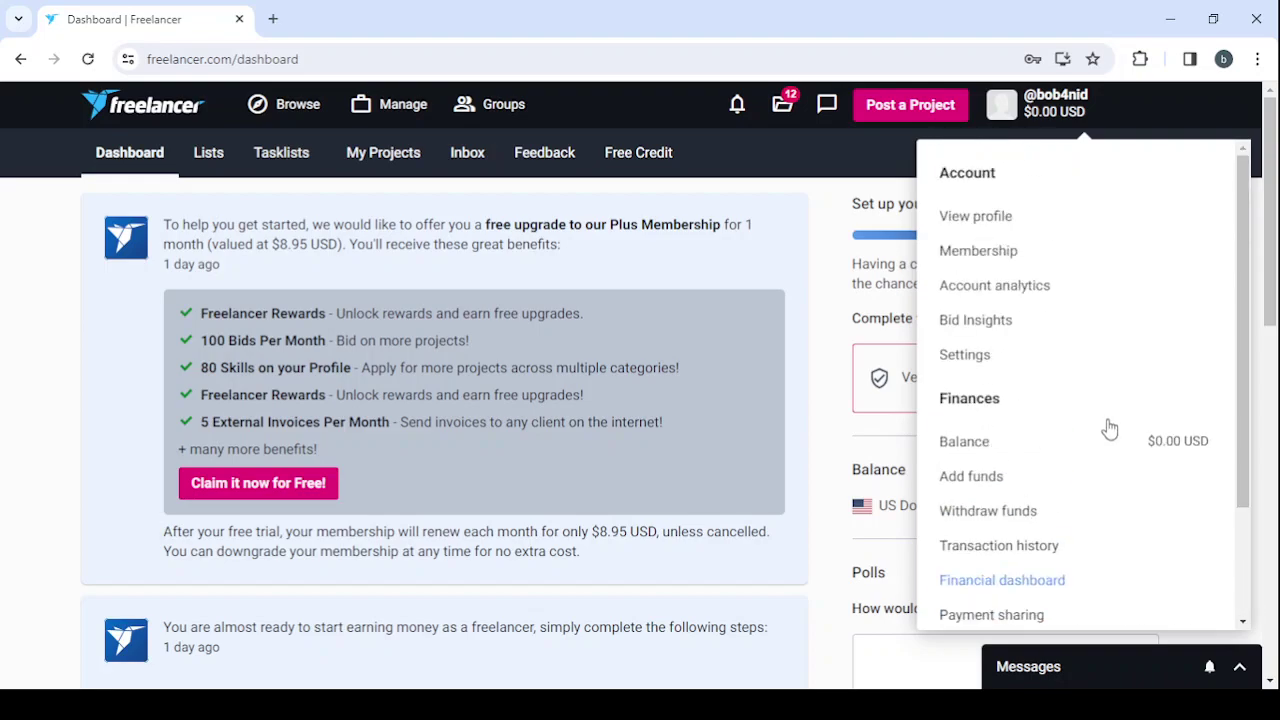
Choose View profile from the account dropdown to show the account's own profile.
left_click(971, 222)
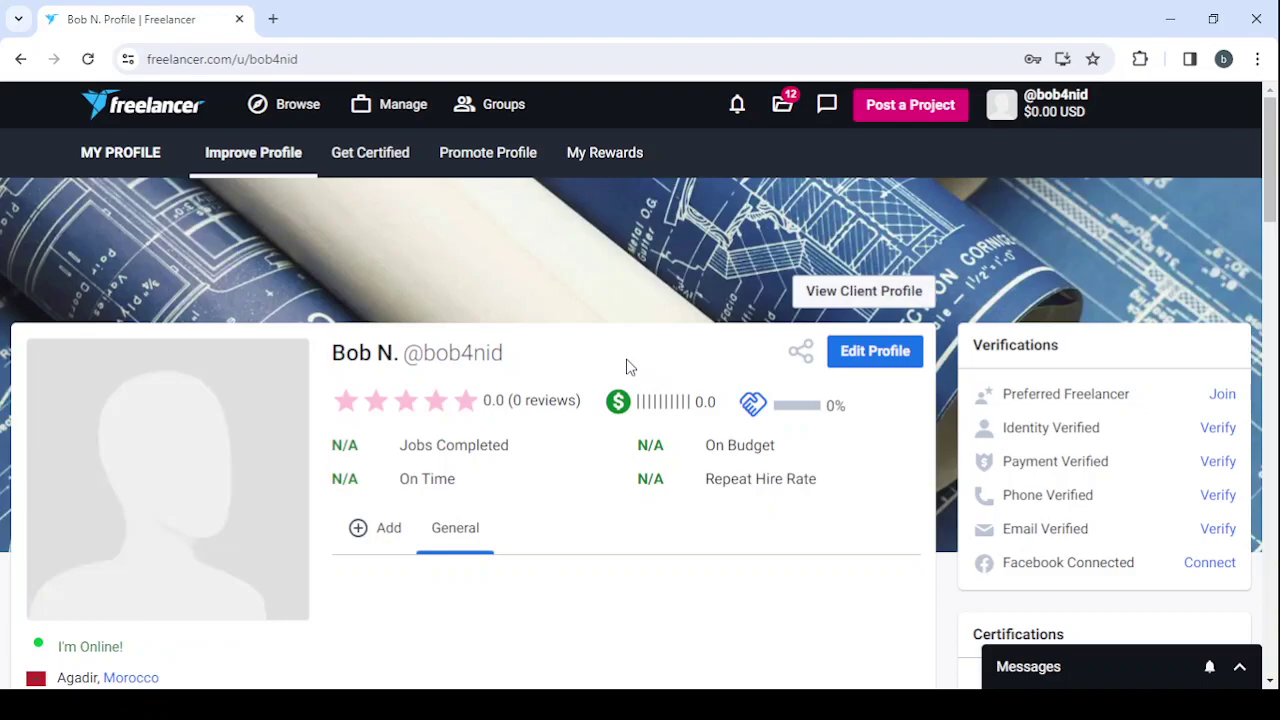
mouse_move(655, 403)
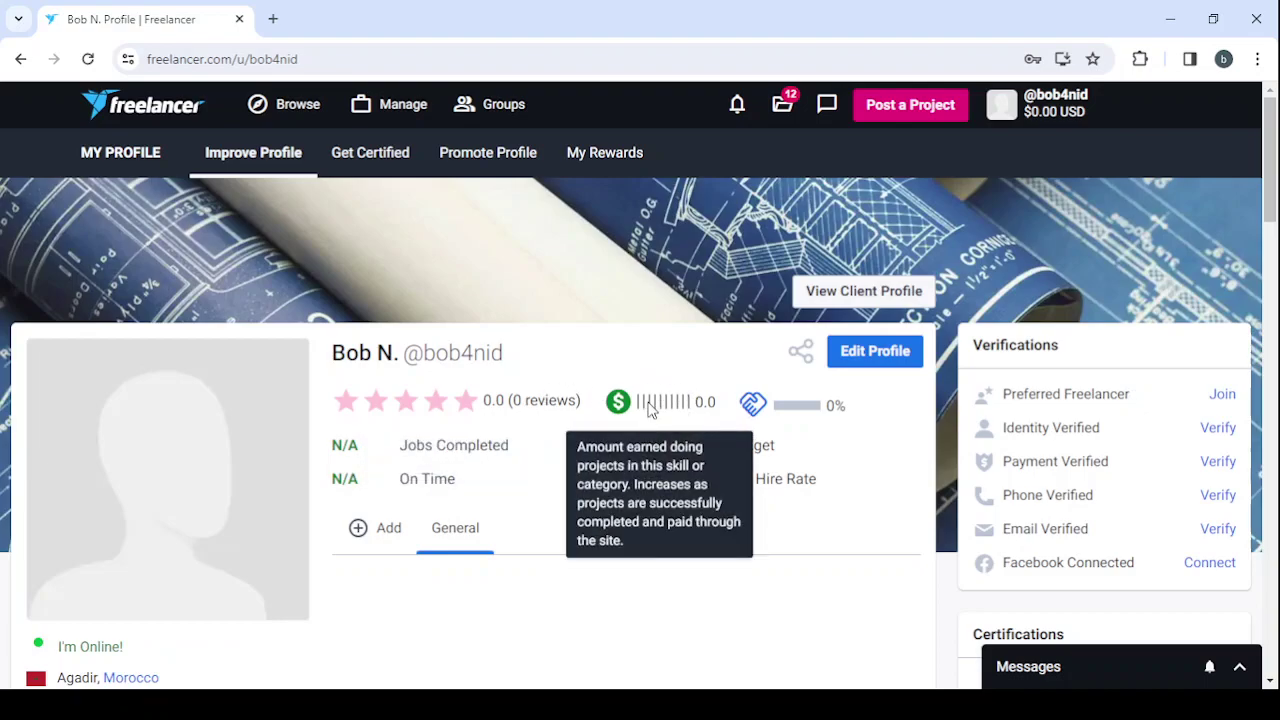
mouse_move(806, 413)
Enter Edit Profile and check identity, payment, phone, email and Facebook verification statuses.
left_click(885, 356)
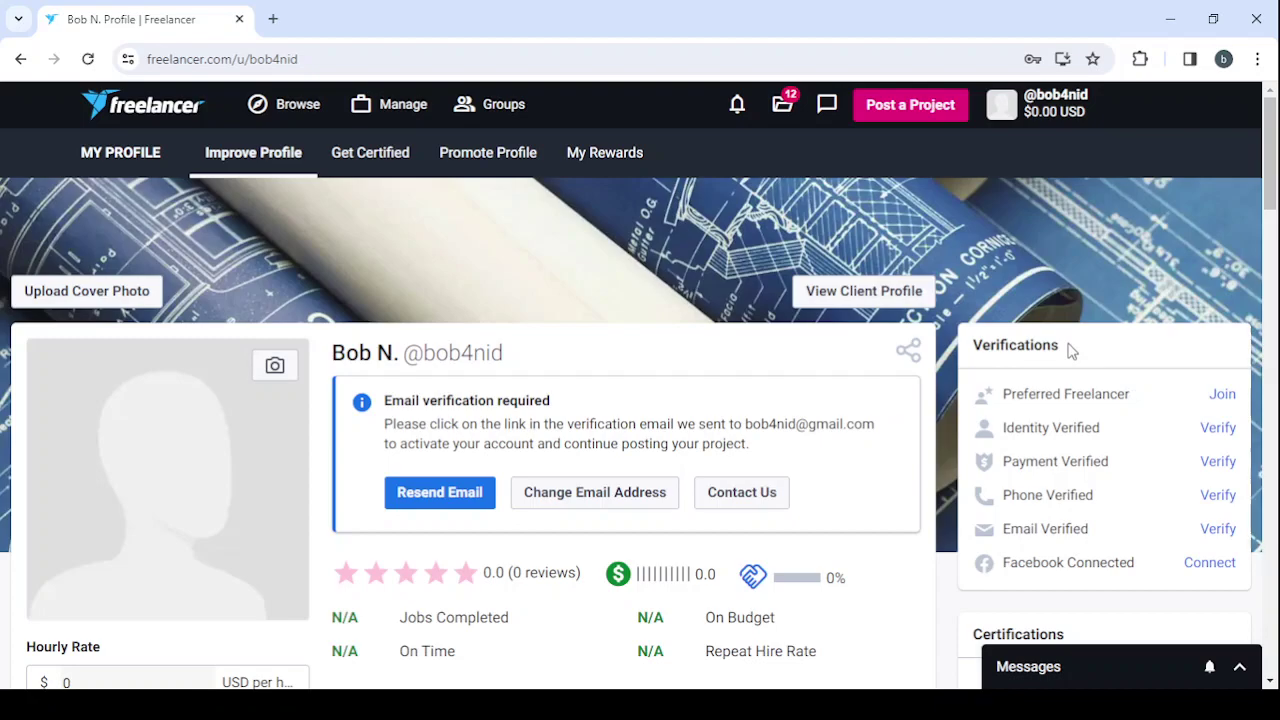
mouse_move(1086, 394)
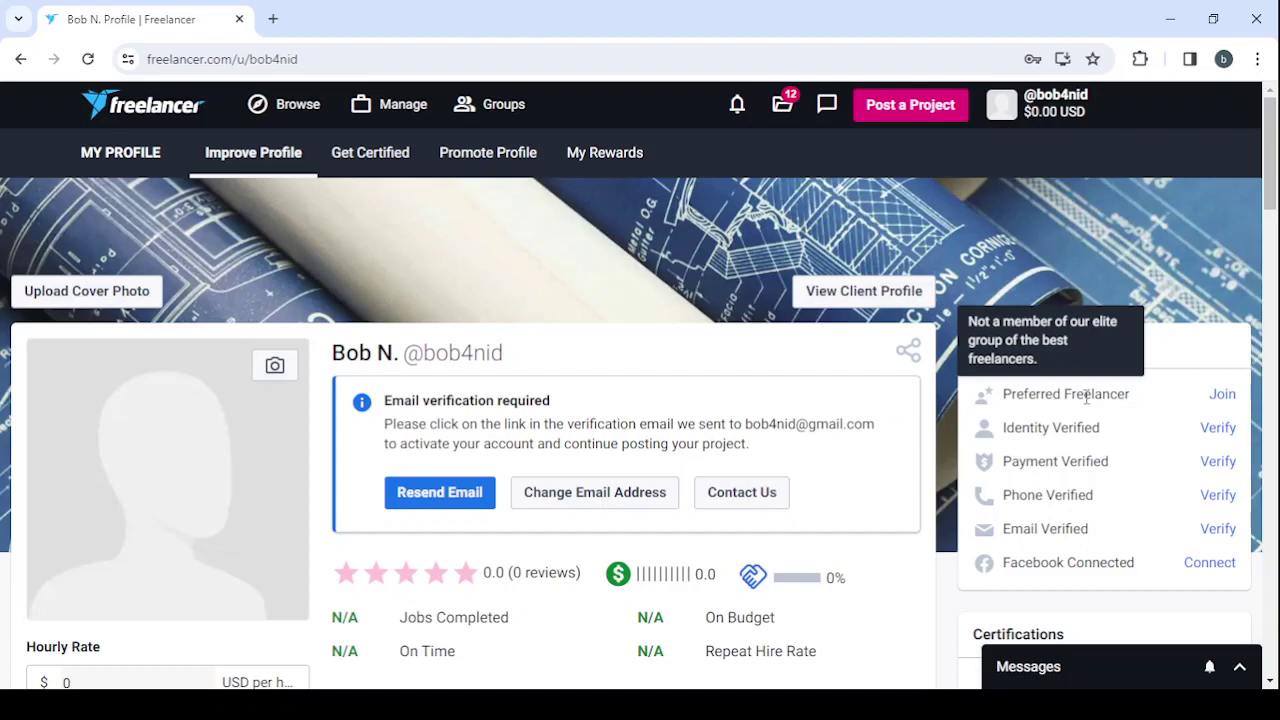
mouse_move(1068, 432)
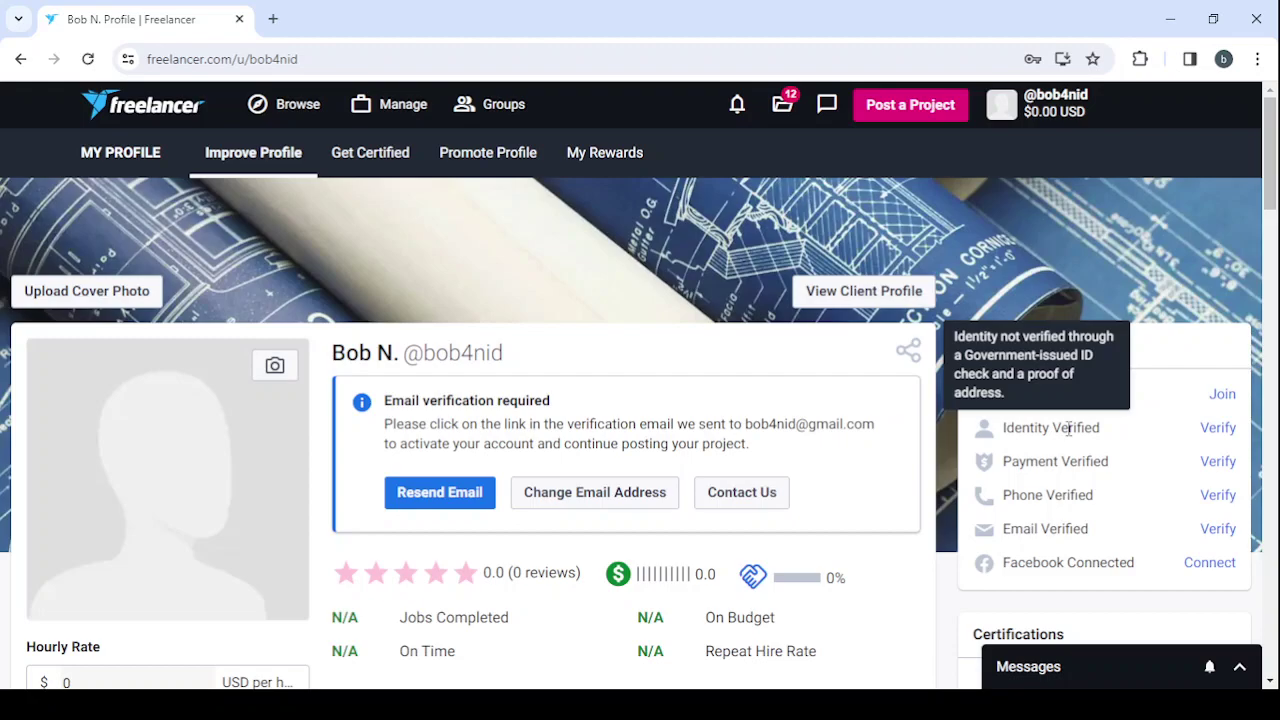
mouse_move(1072, 470)
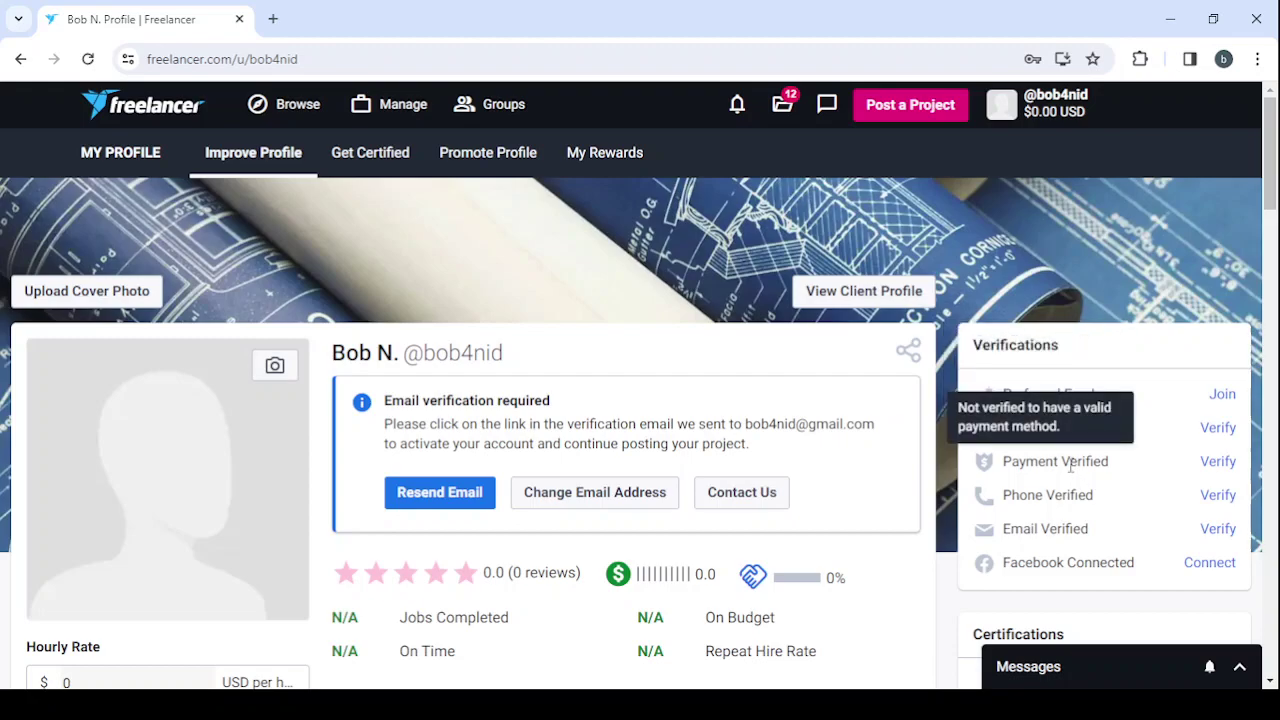
mouse_move(1058, 494)
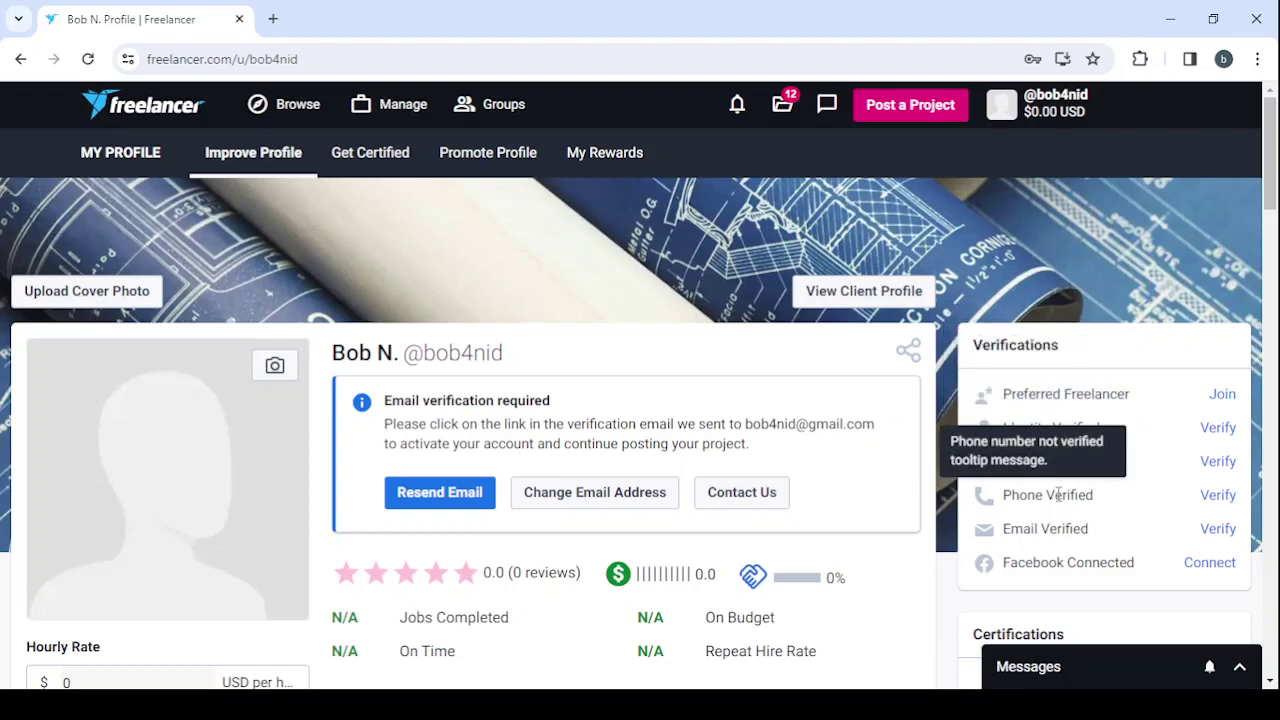
mouse_move(1055, 528)
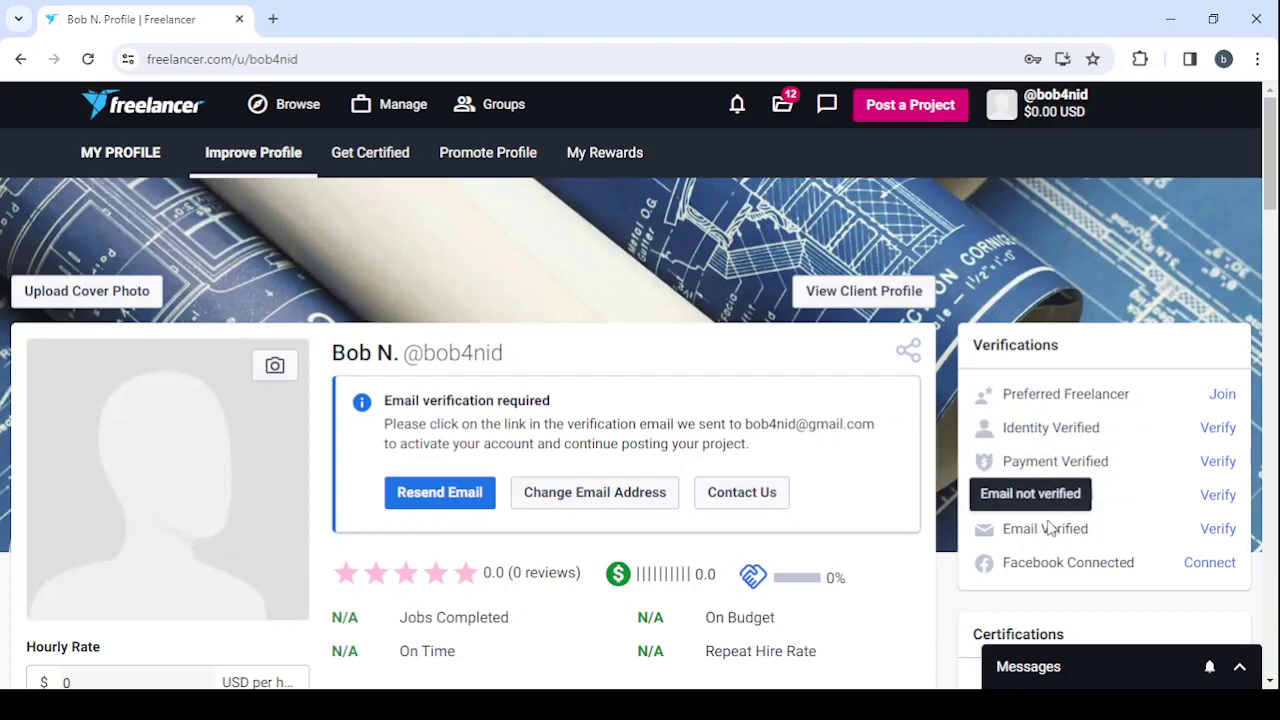
mouse_move(1058, 568)
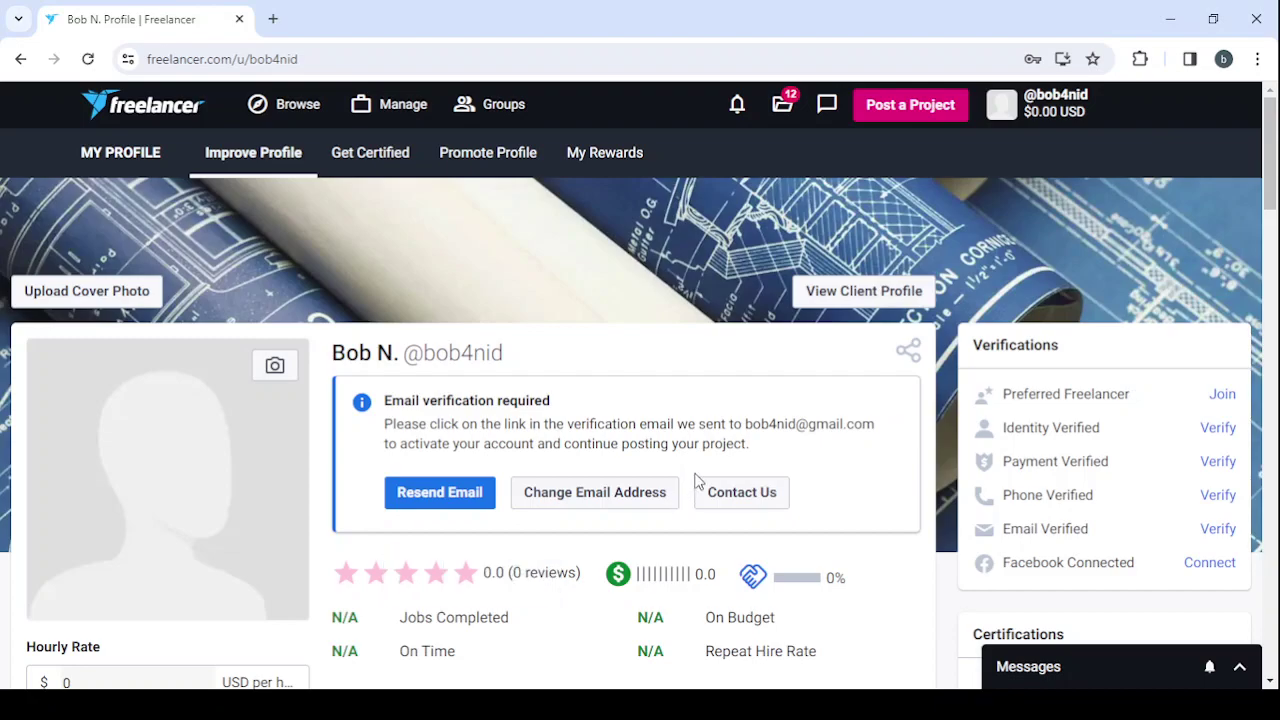
Open the Top Skills editor, which shows Branding and Brand Marketing selected.
scroll(697, 480, "down", 2)
scroll(697, 480, "down", 2)
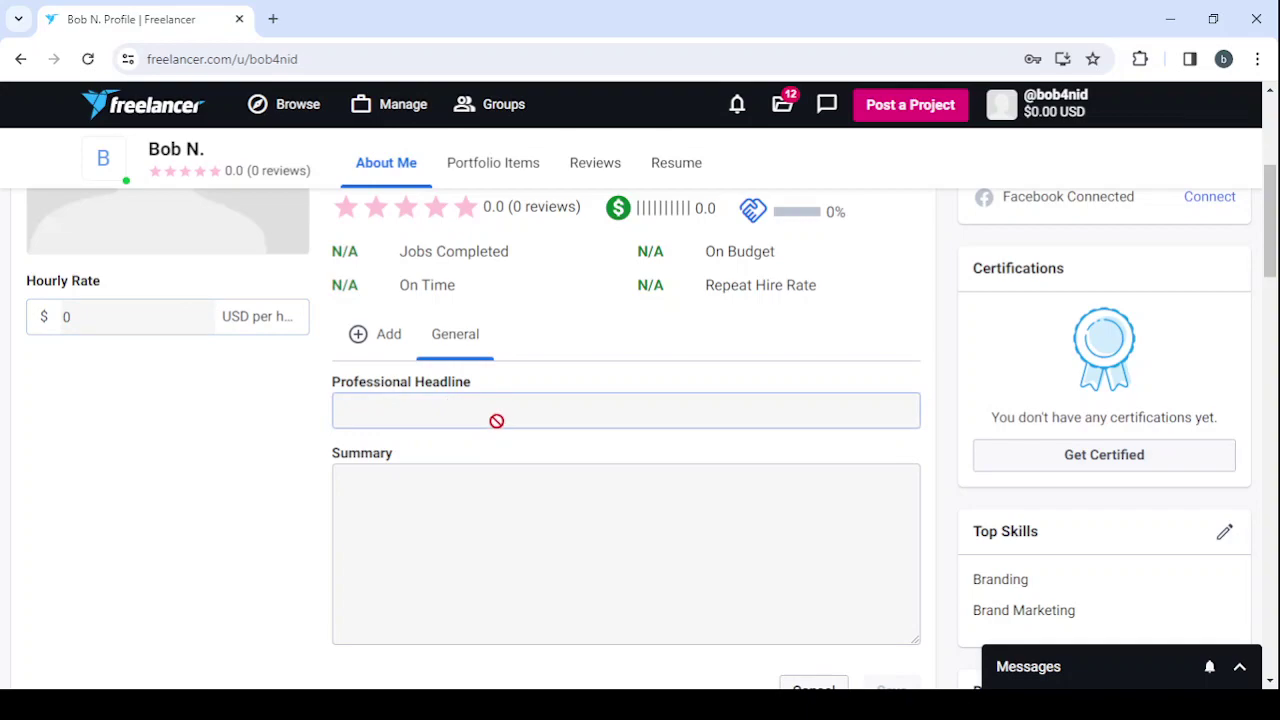
scroll(496, 421, "down", 2)
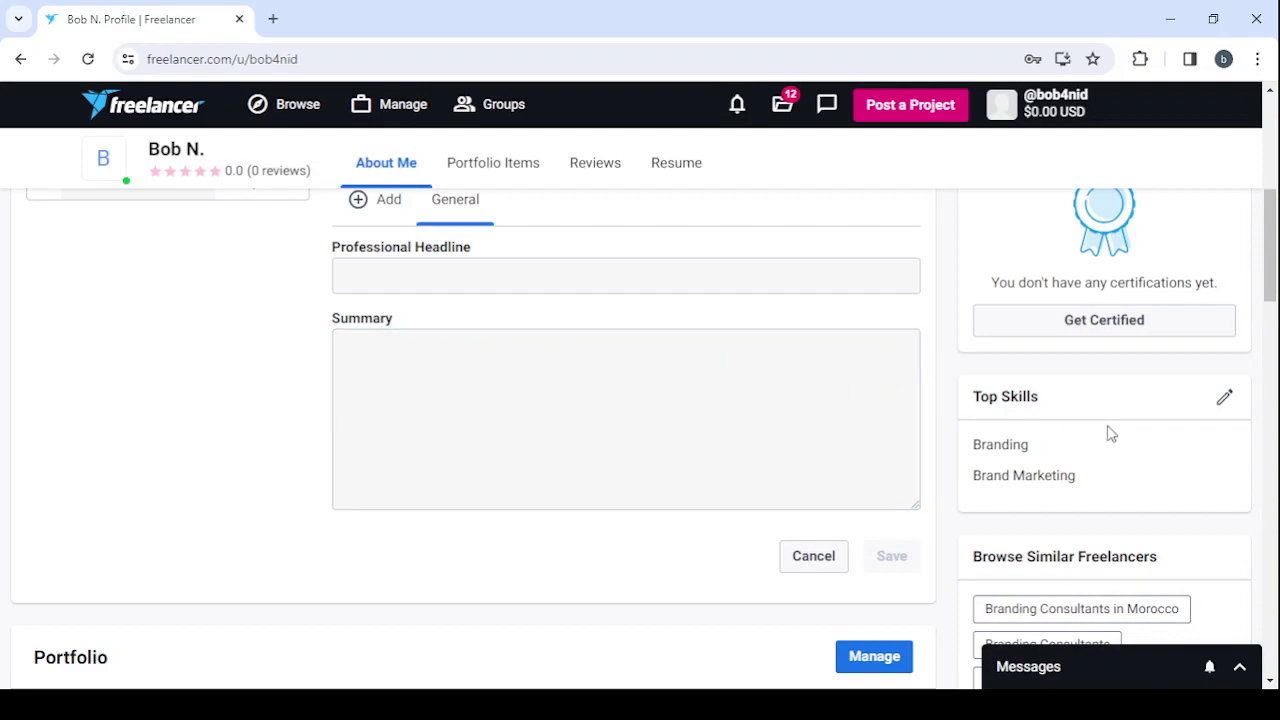
left_click(1227, 396)
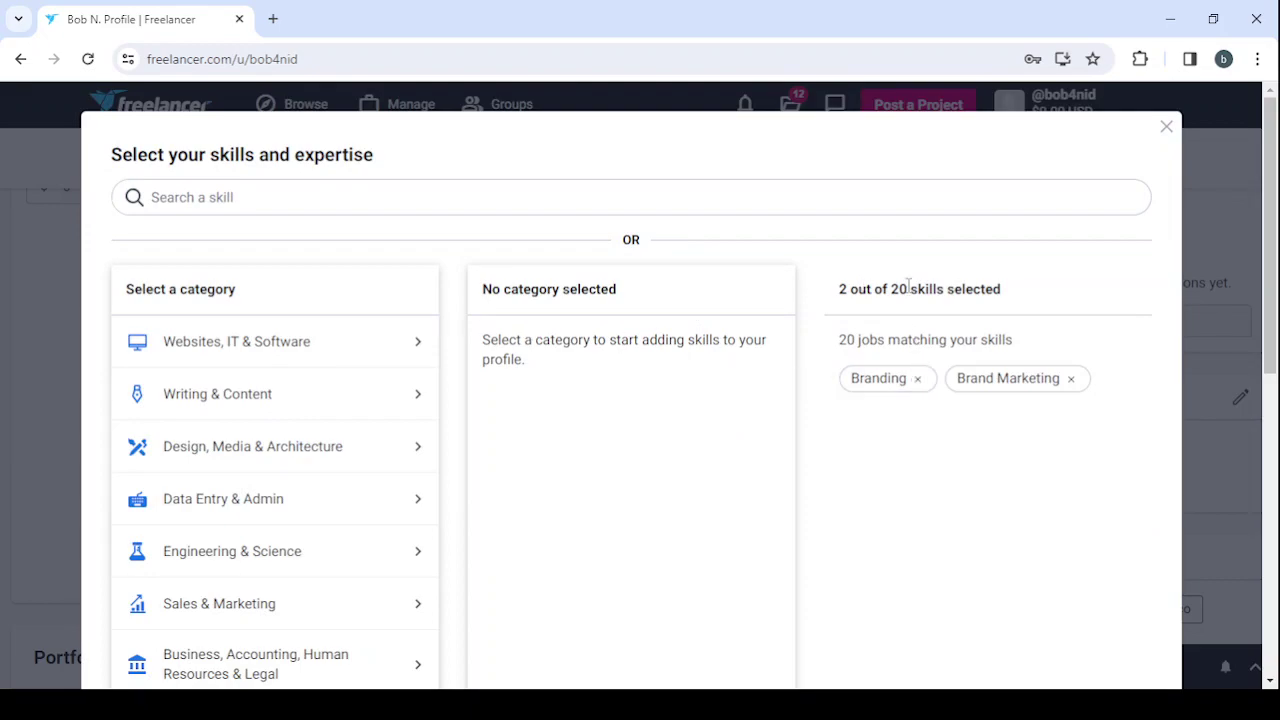
Remove Branding and Brand Marketing, then paste a T-shirt design search term.
left_click(918, 384)
left_click(964, 384)
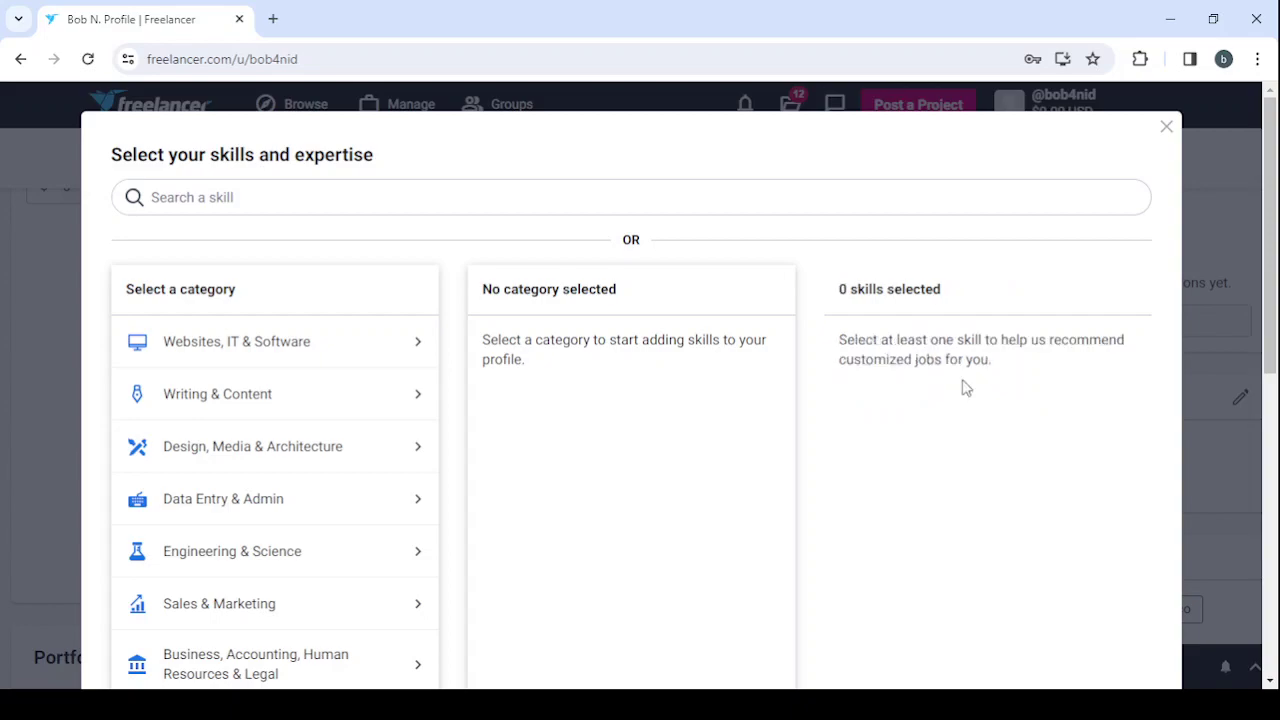
left_click(265, 186)
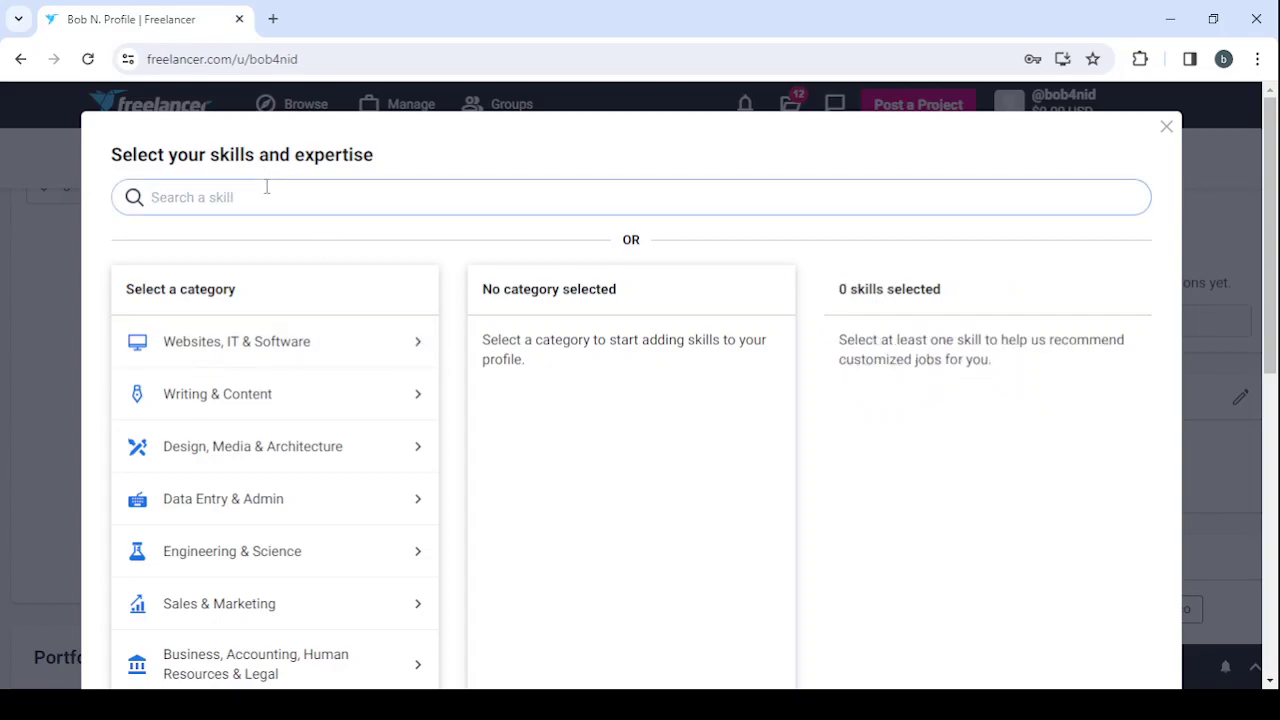
type("T-shirt Designer")
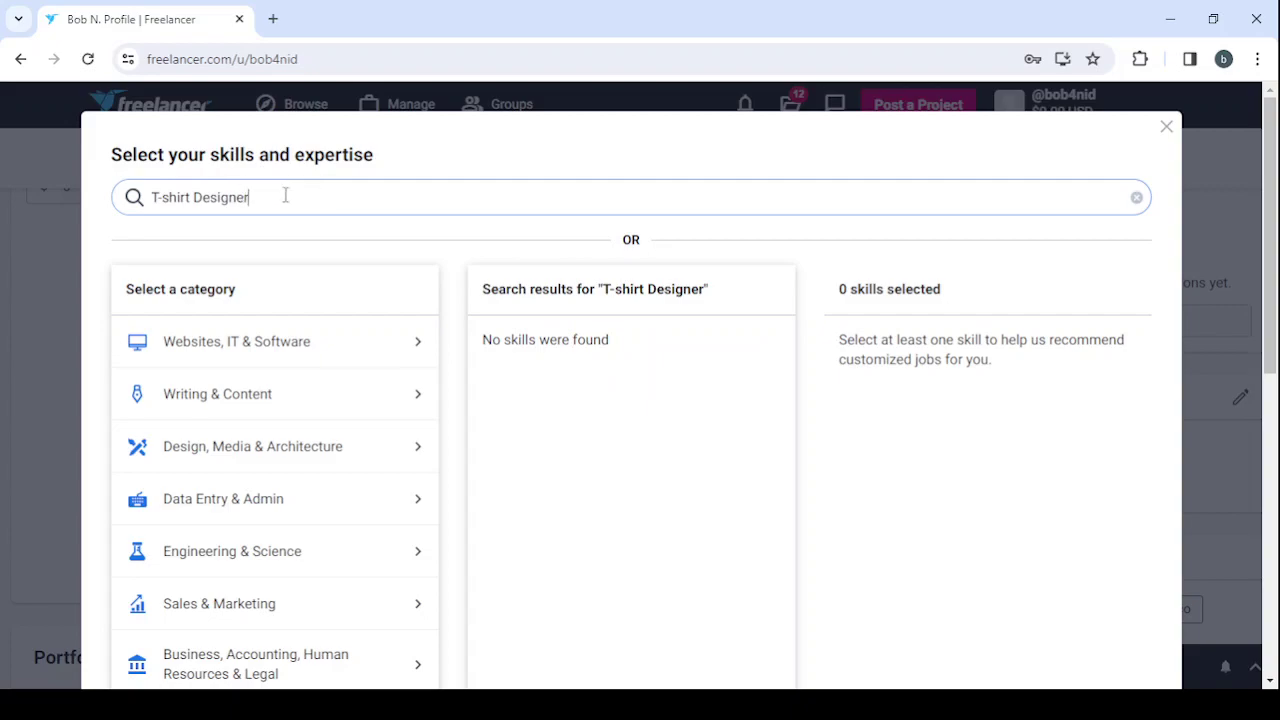
Cut the skill search text back and search for just 't'.
key("BackSpace")
key("BackSpace")
key("BackSpace")
key("BackSpace")
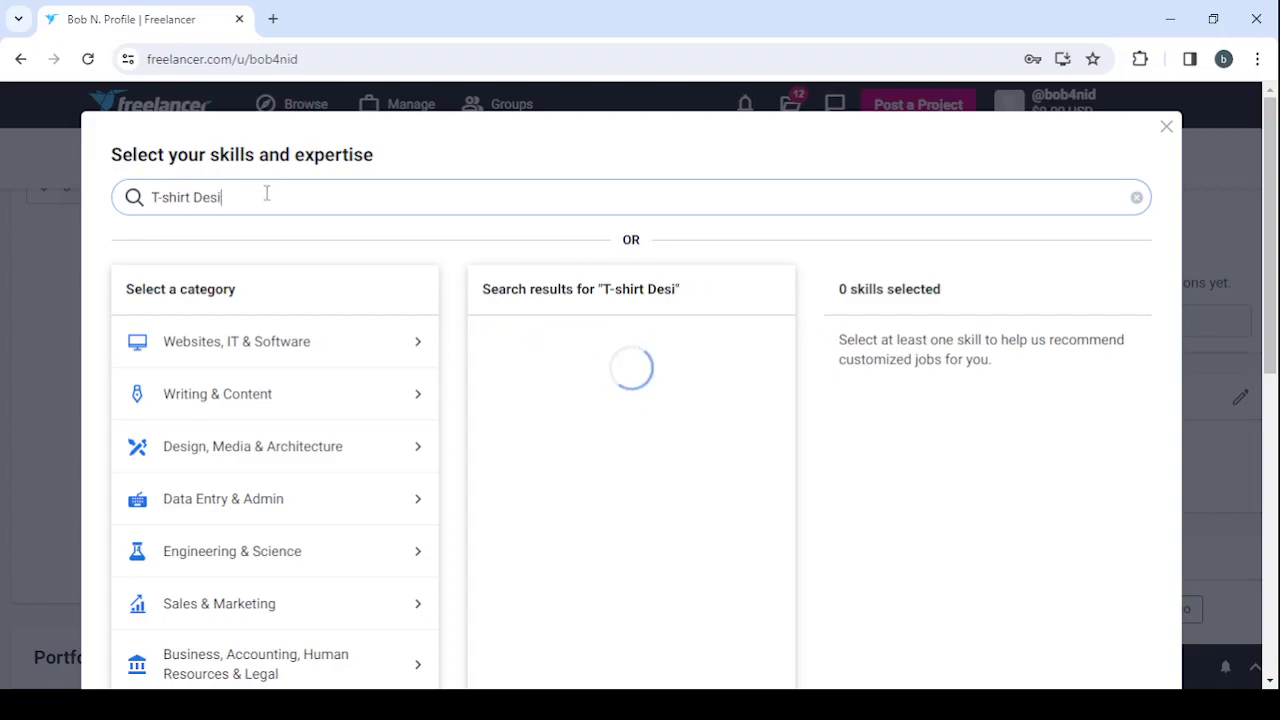
key("BackSpace")
key("BackSpace")
key("BackSpace")
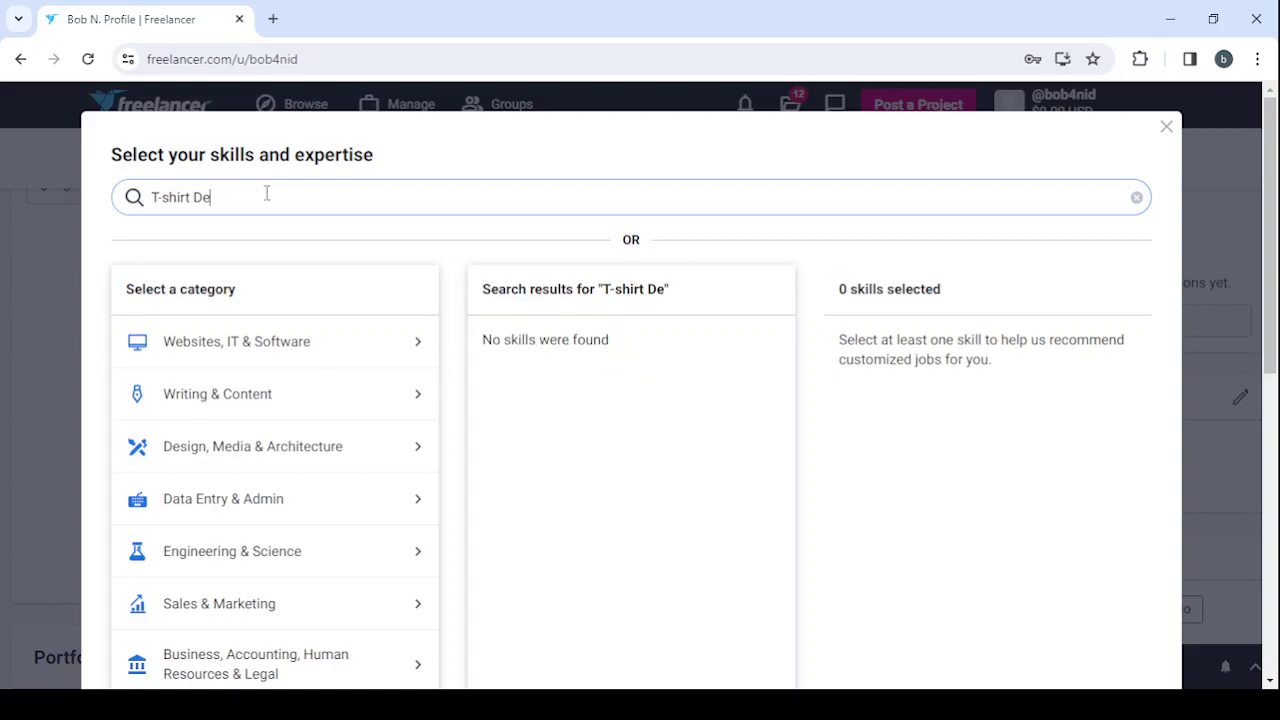
key("BackSpace")
key("BackSpace")
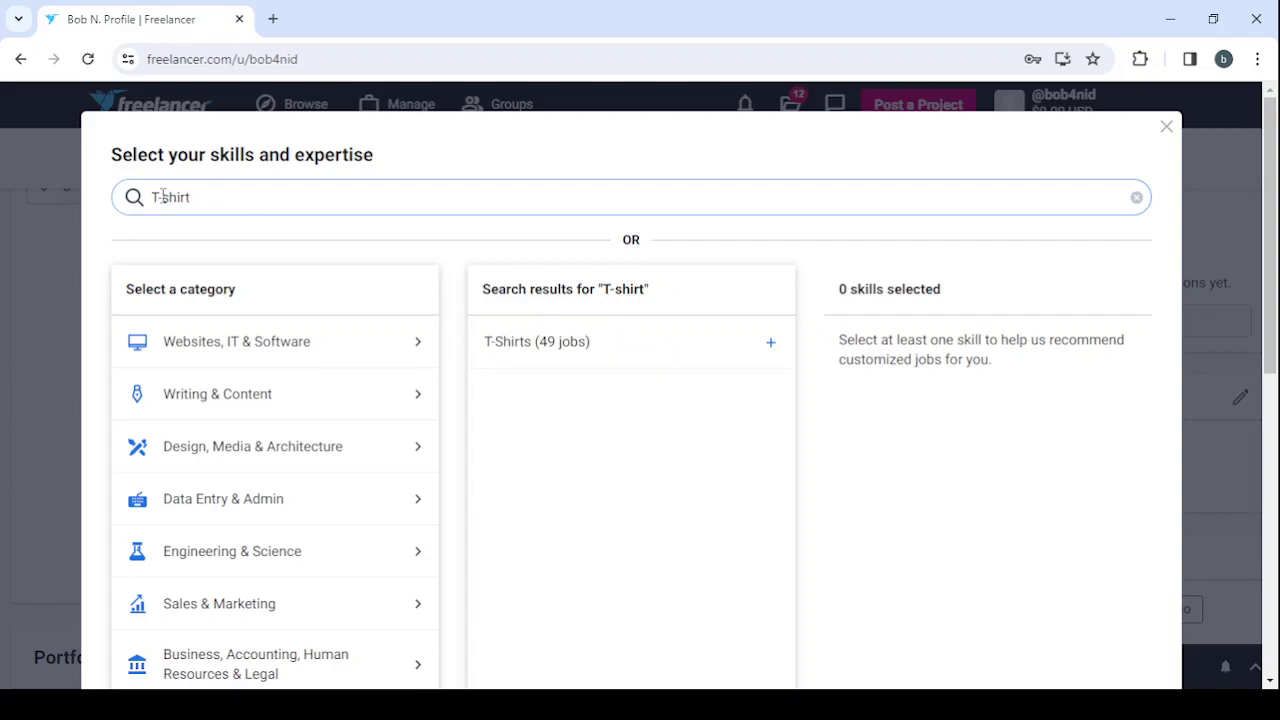
left_click(163, 197)
key("BackSpace")
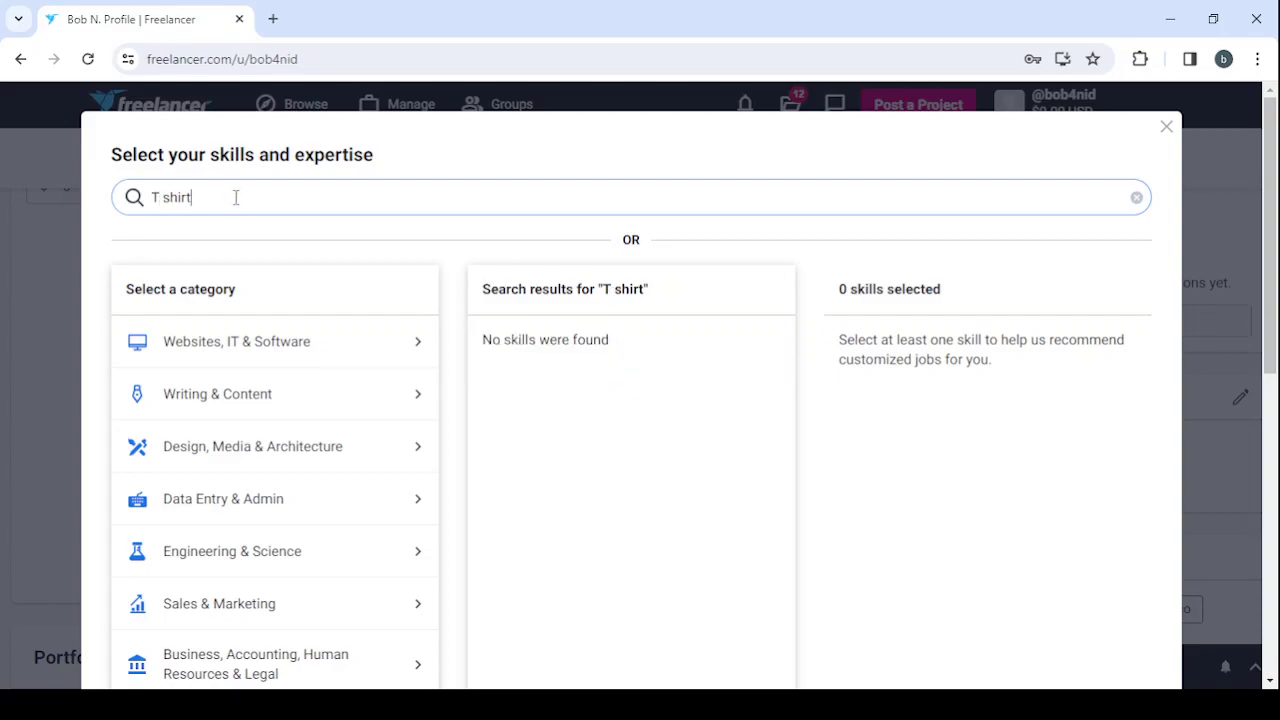
key("BackSpace")
key("BackSpace")
key("BackSpace")
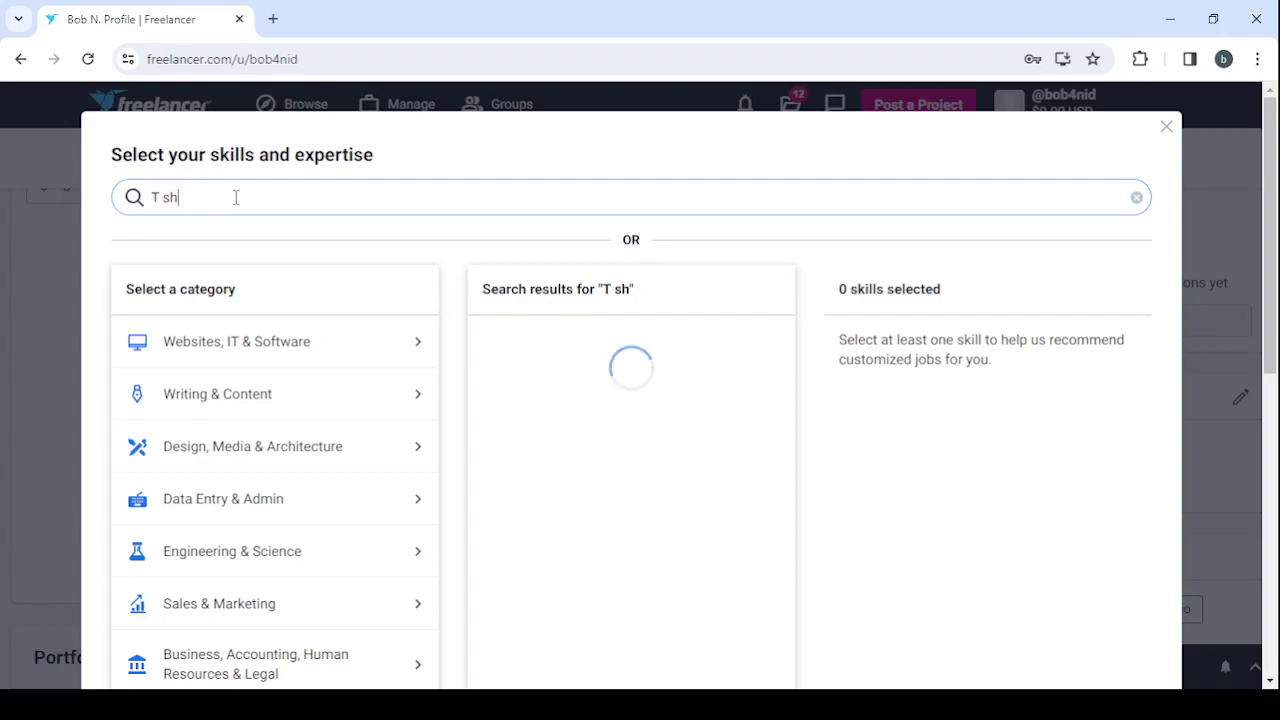
key("BackSpace")
key("BackSpace")
key("BackSpace")
key("BackSpace")
type("t")
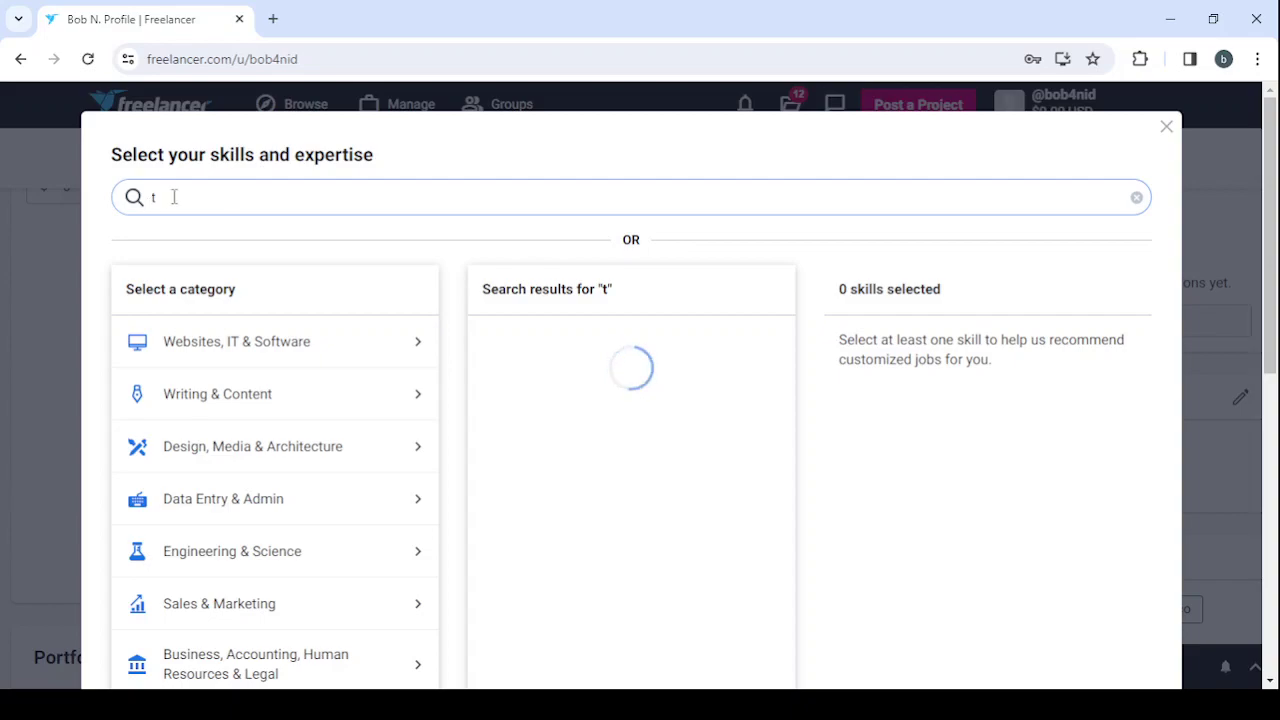
Close the skills dialog unsaved, reopen it, and remove Brand Marketing and Branding.
left_click(46, 130)
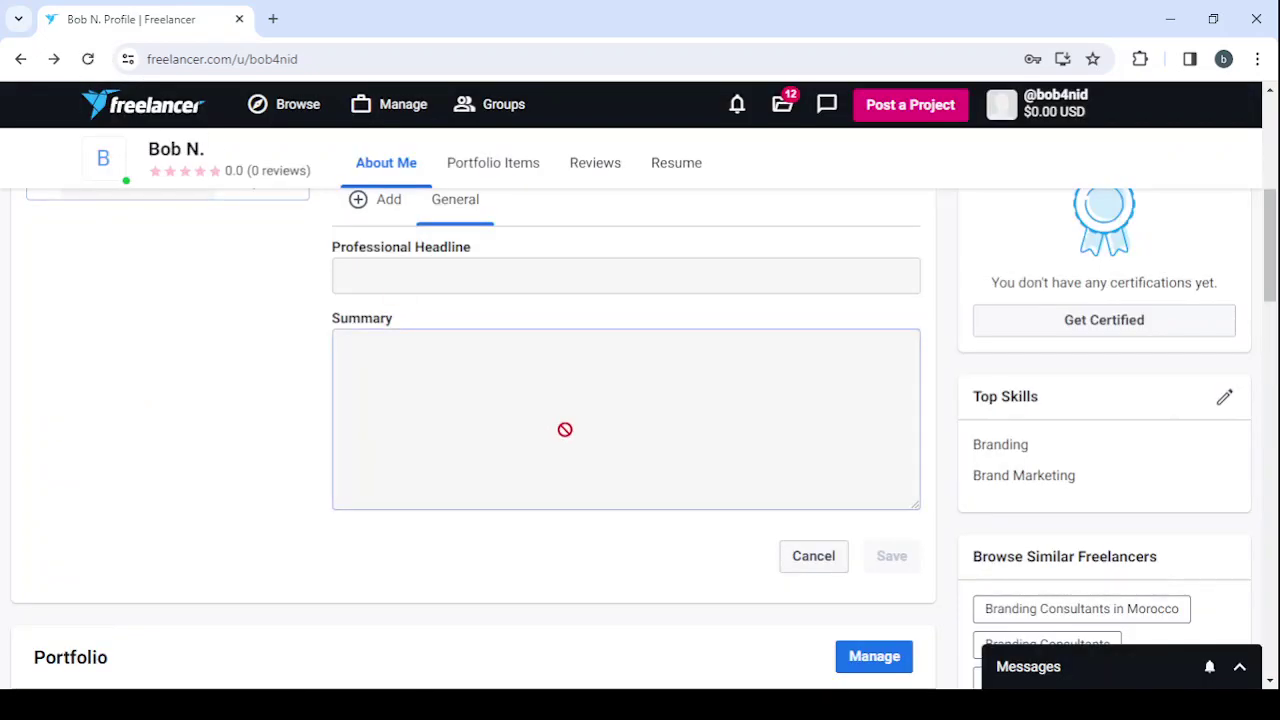
left_click(1228, 400)
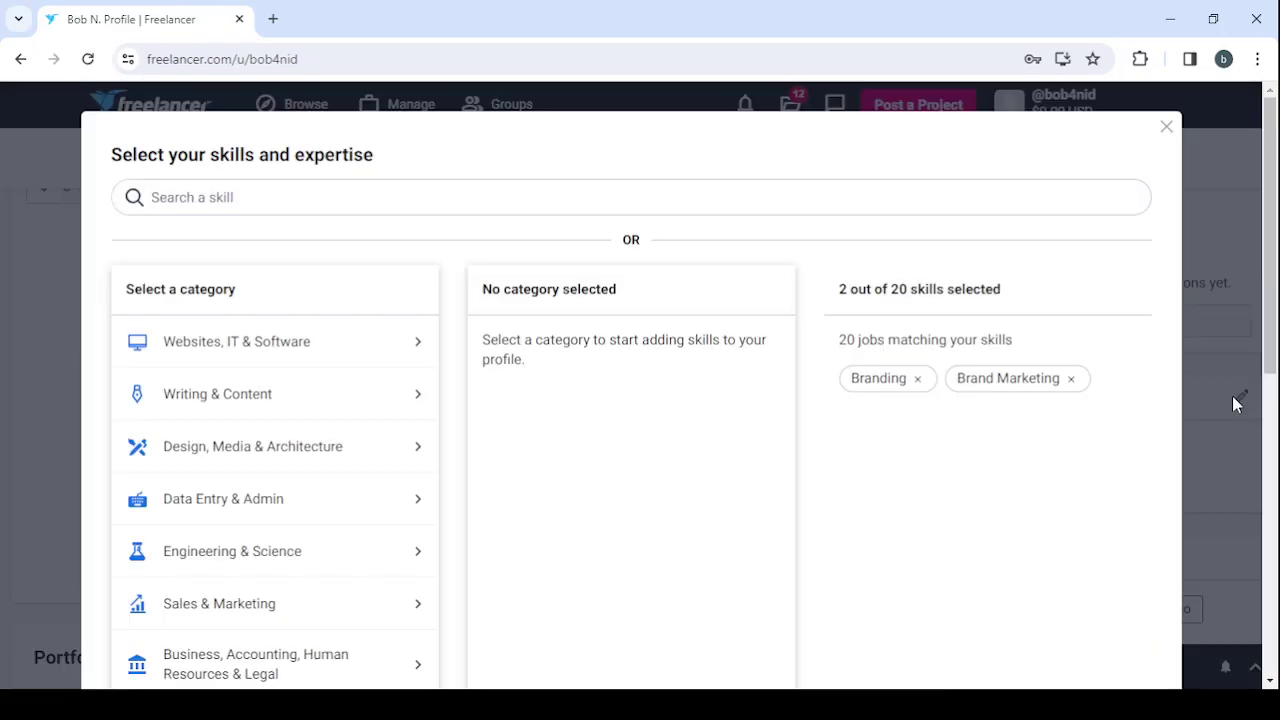
left_click(1071, 379)
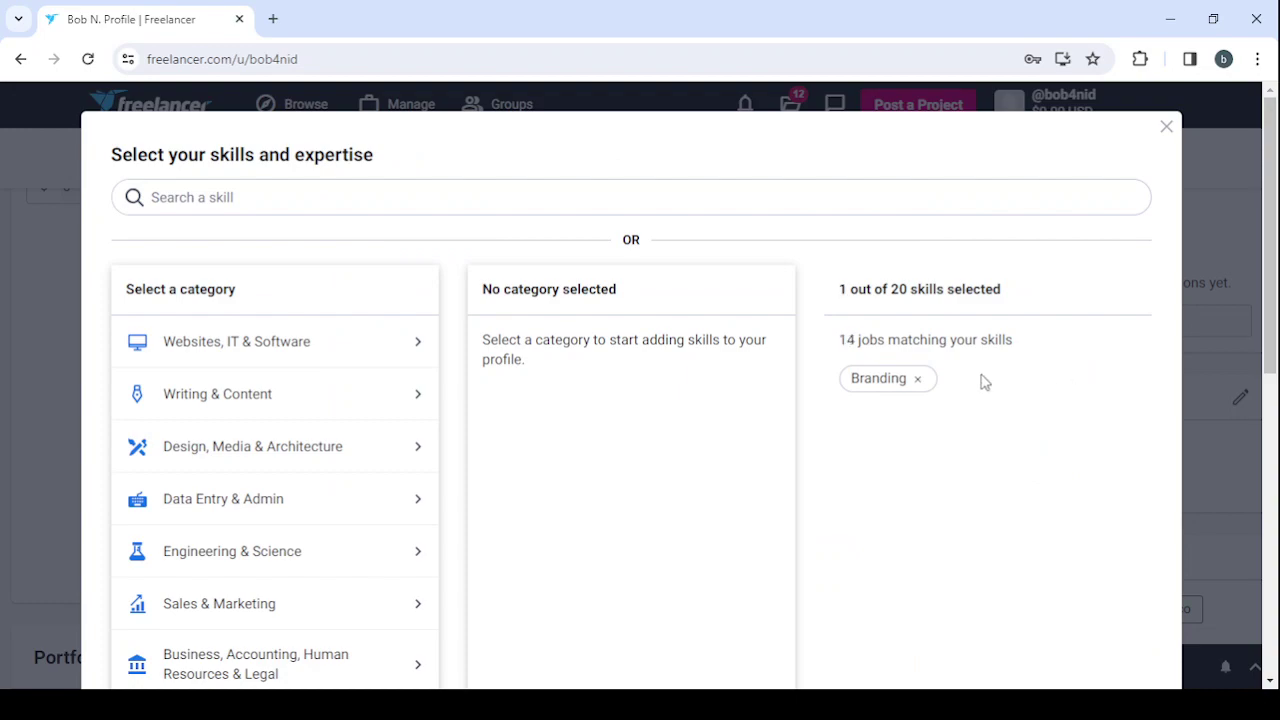
left_click(918, 378)
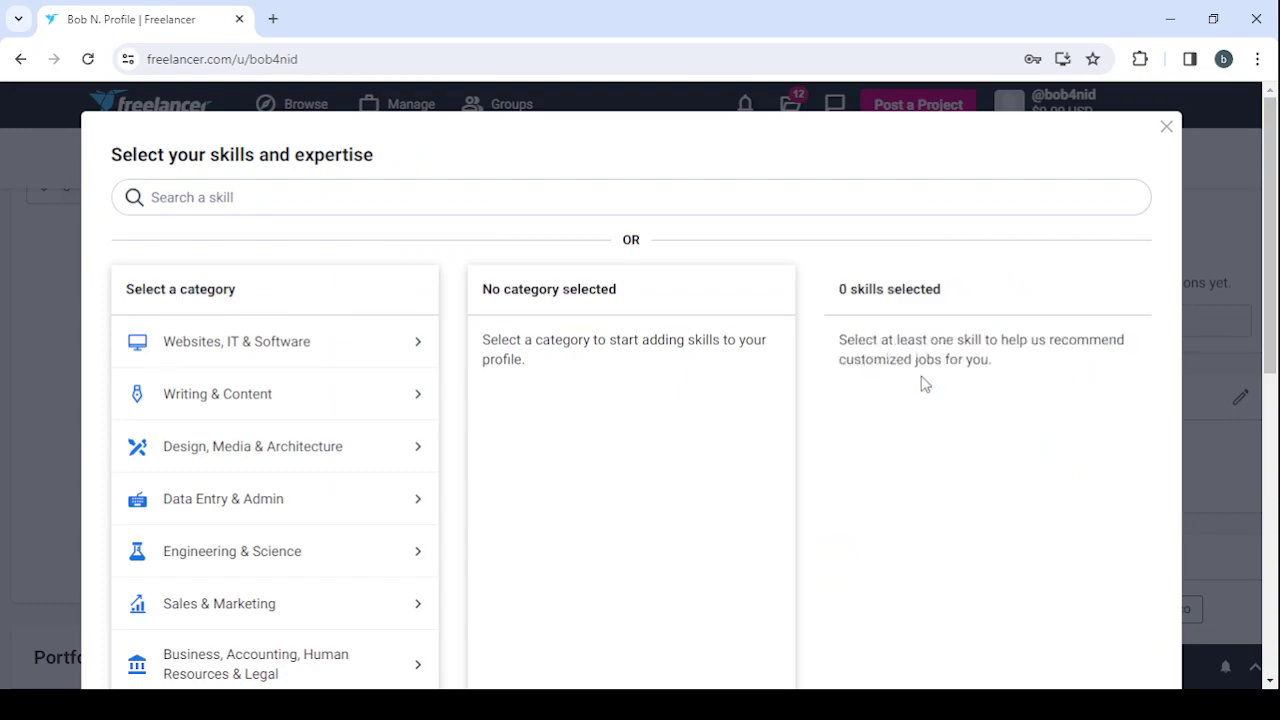
Search skills for 'design' and add Caricature & Cartoons.
left_click(339, 199)
type("desi")
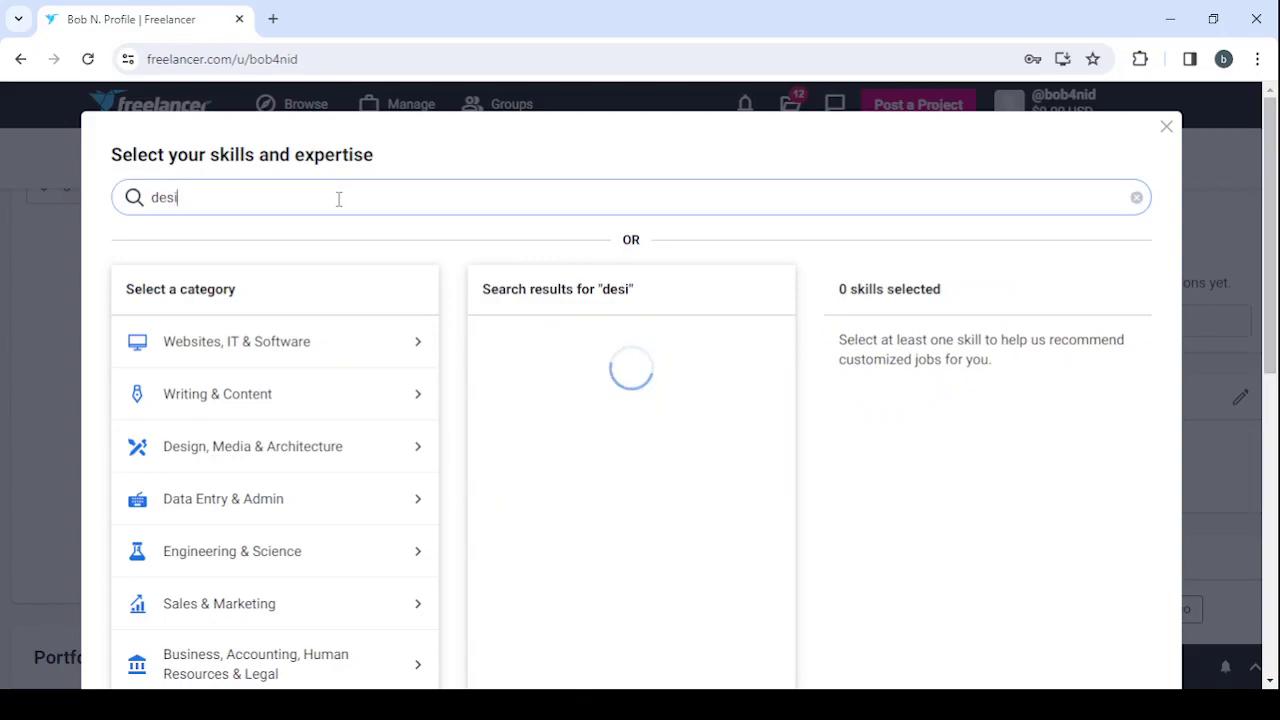
type("gn")
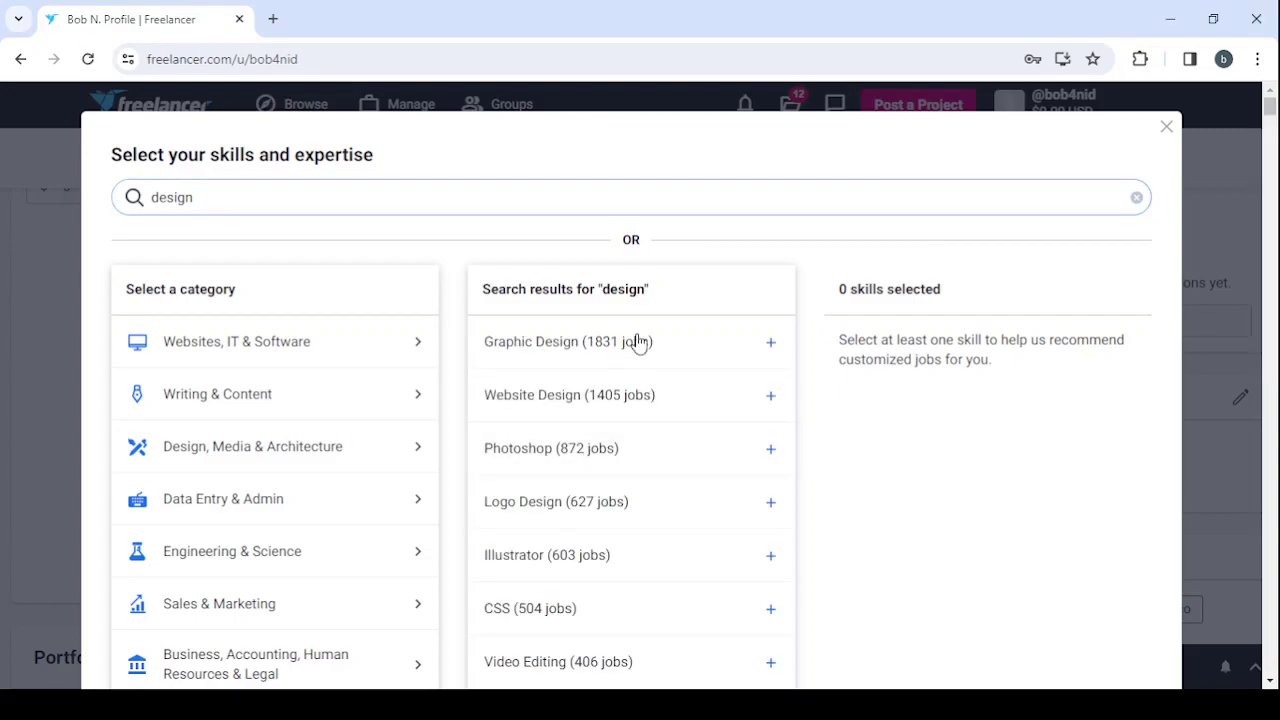
scroll(675, 395, "down", 4)
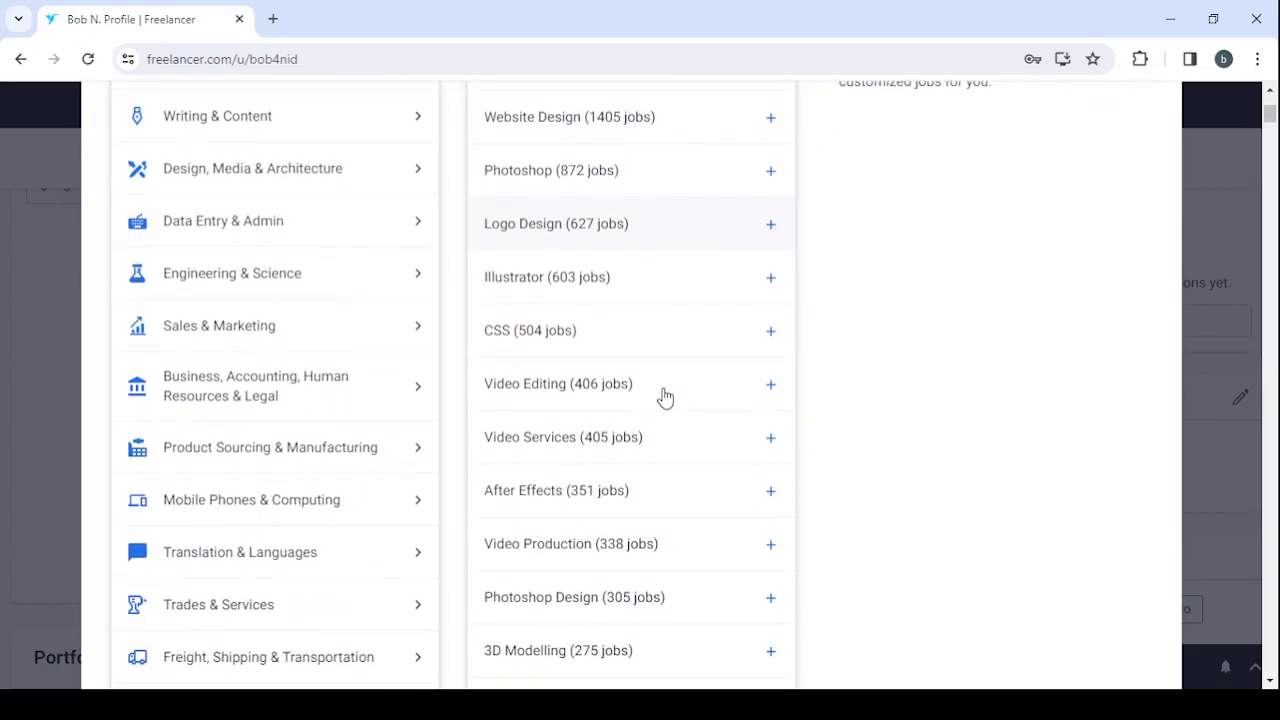
scroll(665, 397, "down", 3)
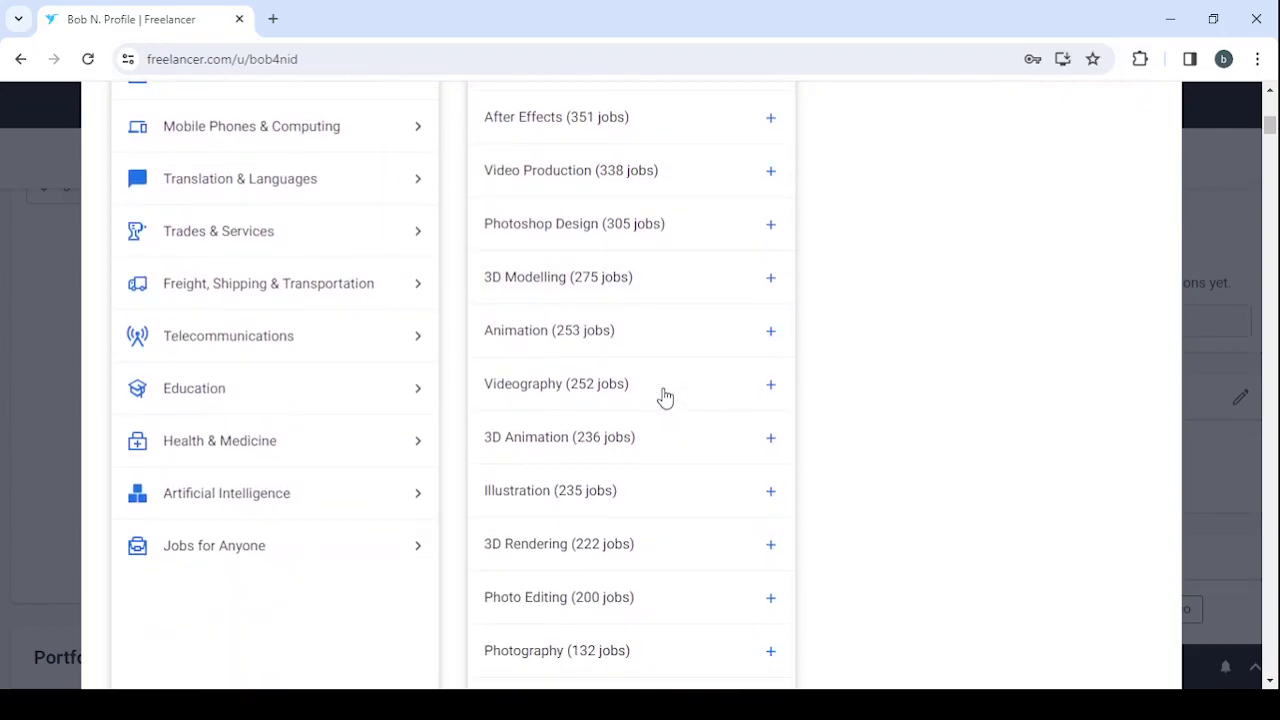
scroll(665, 397, "down", 4)
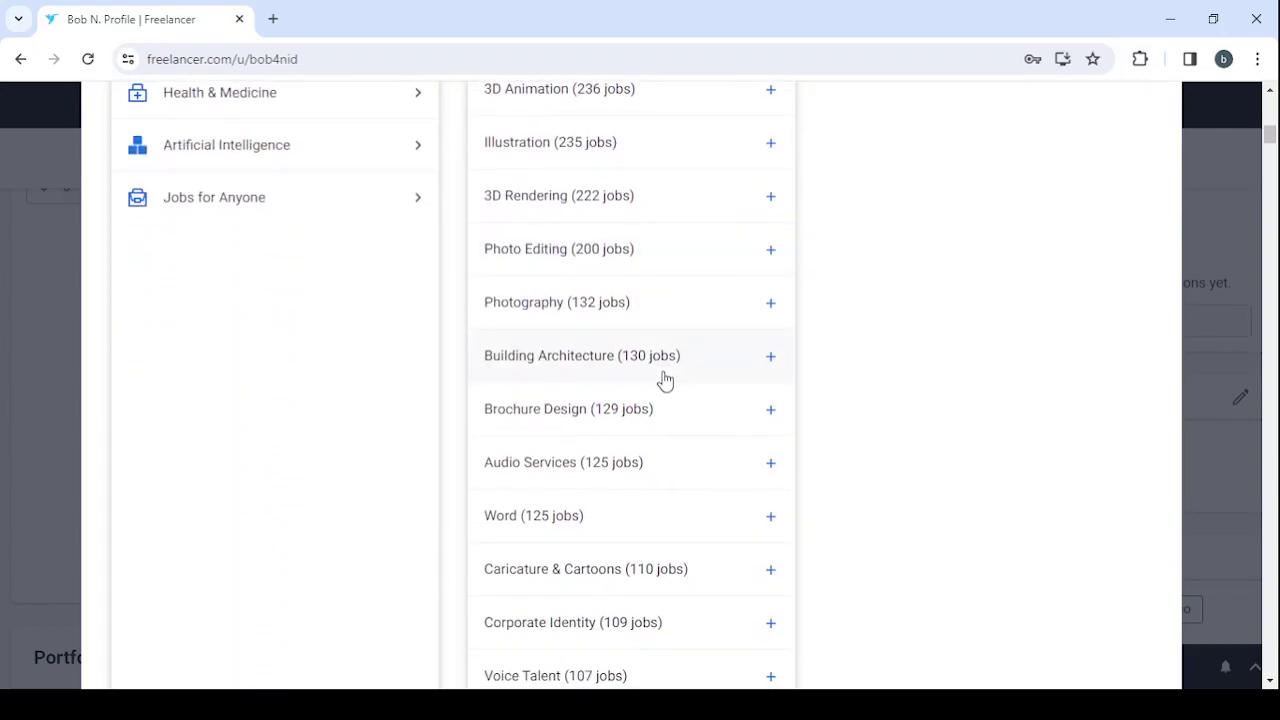
left_click(665, 380)
Save the skill selection so Top Skills are Caricature & Cartoons and T-Shirts.
scroll(664, 375, "down", 3)
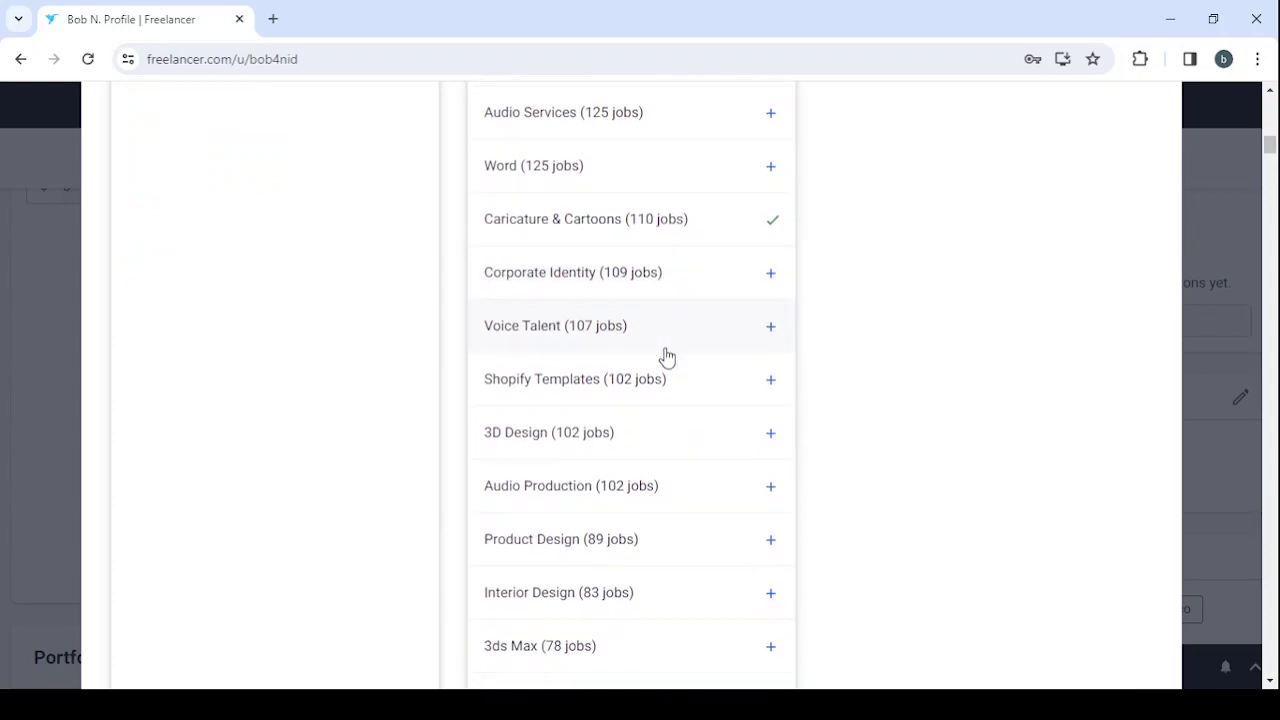
scroll(667, 357, "down", 3)
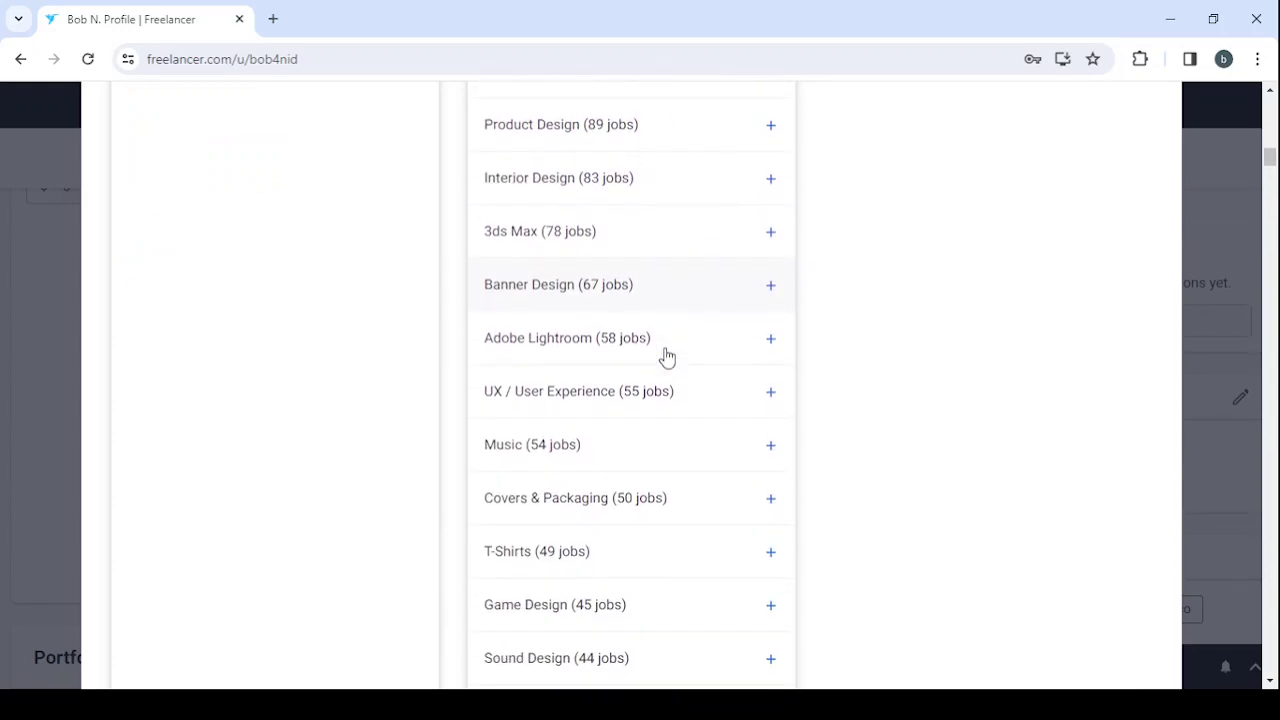
scroll(667, 357, "down", 1)
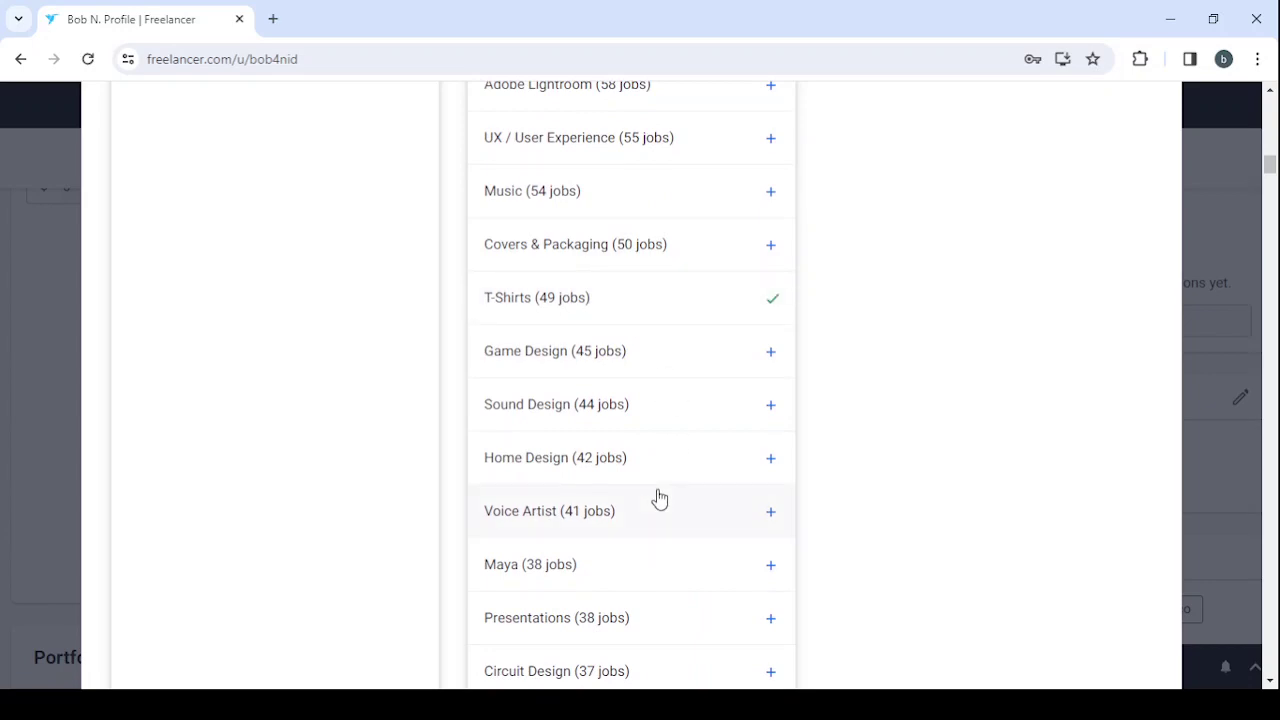
scroll(659, 498, "down", 6)
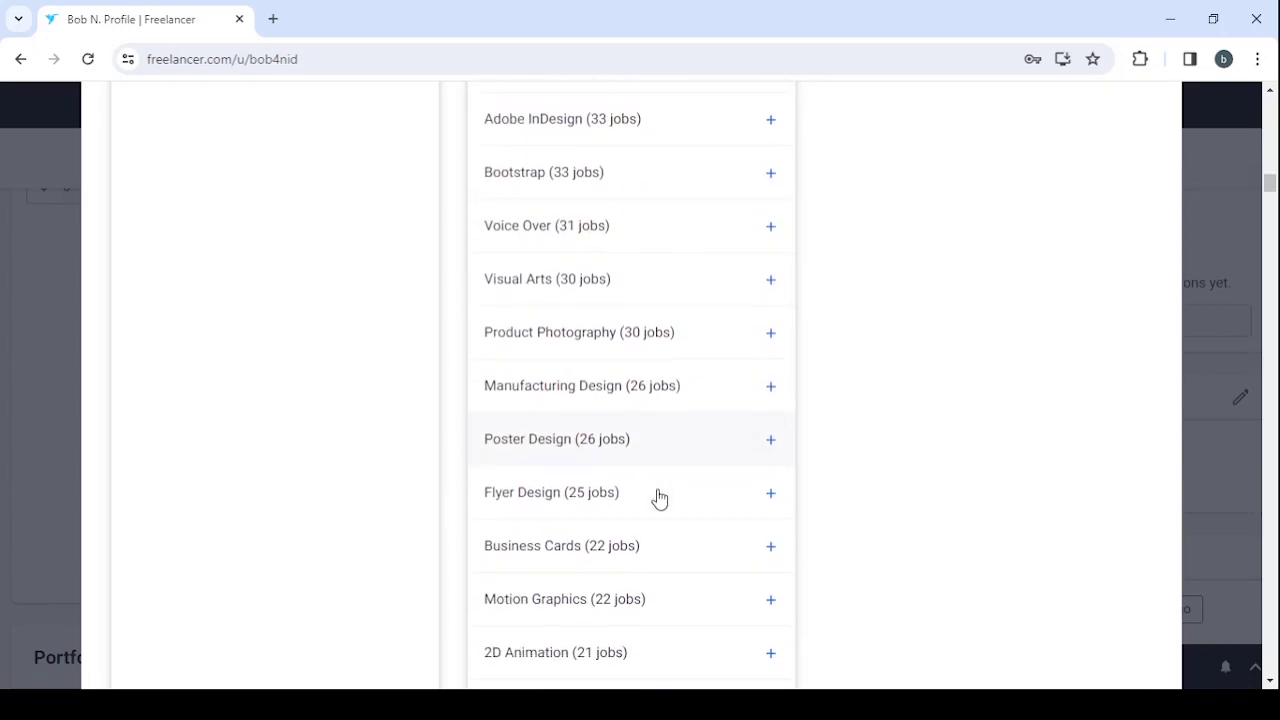
scroll(659, 498, "down", 9)
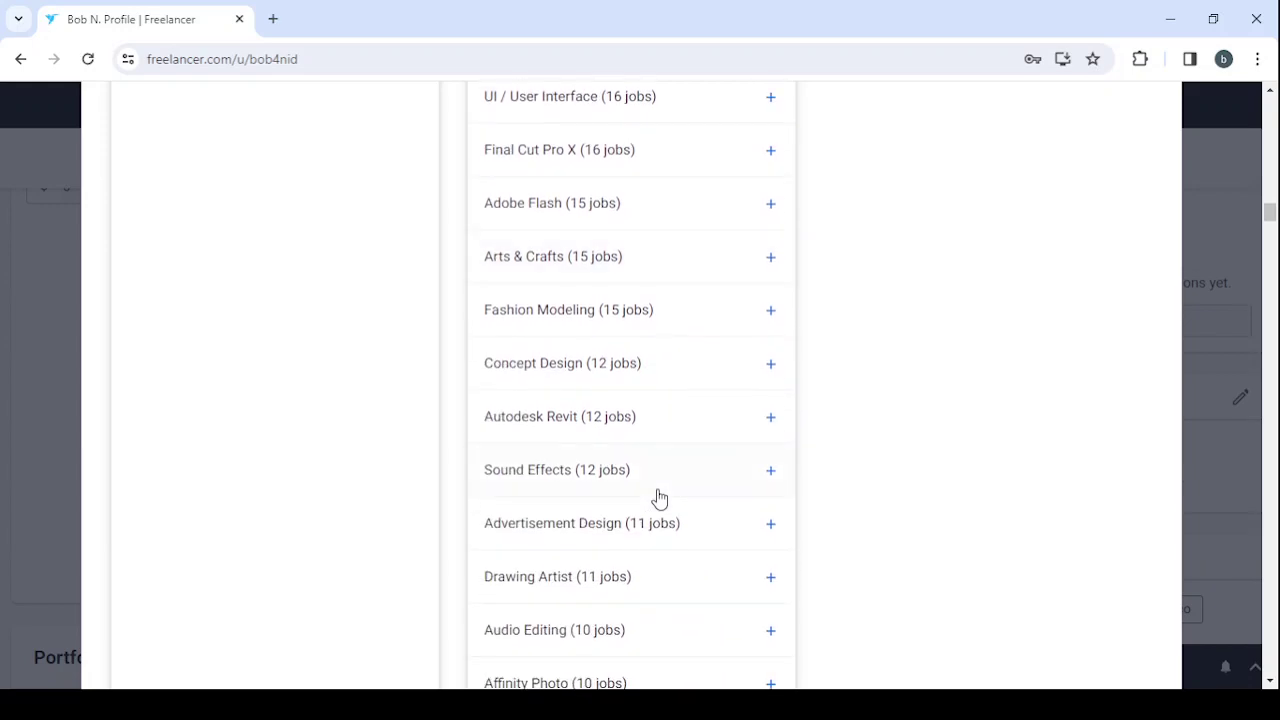
scroll(659, 498, "down", 4)
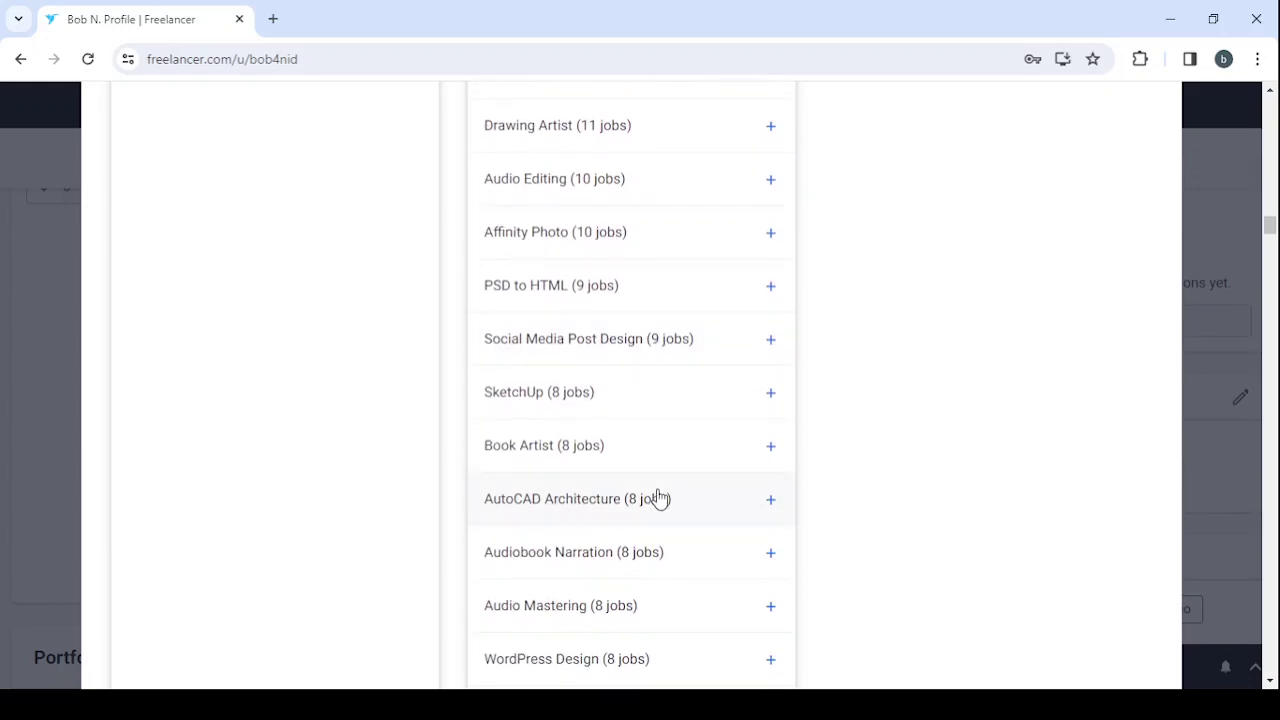
scroll(659, 498, "down", 9)
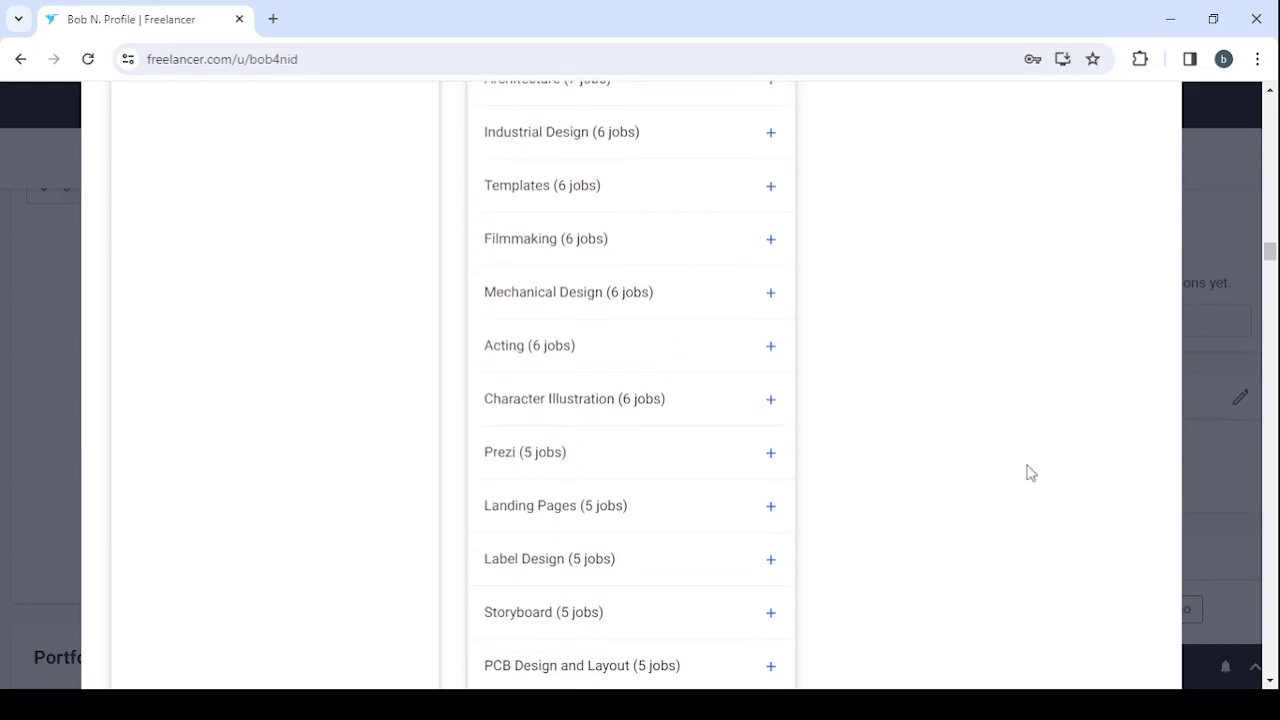
scroll(1031, 473, "down", 20)
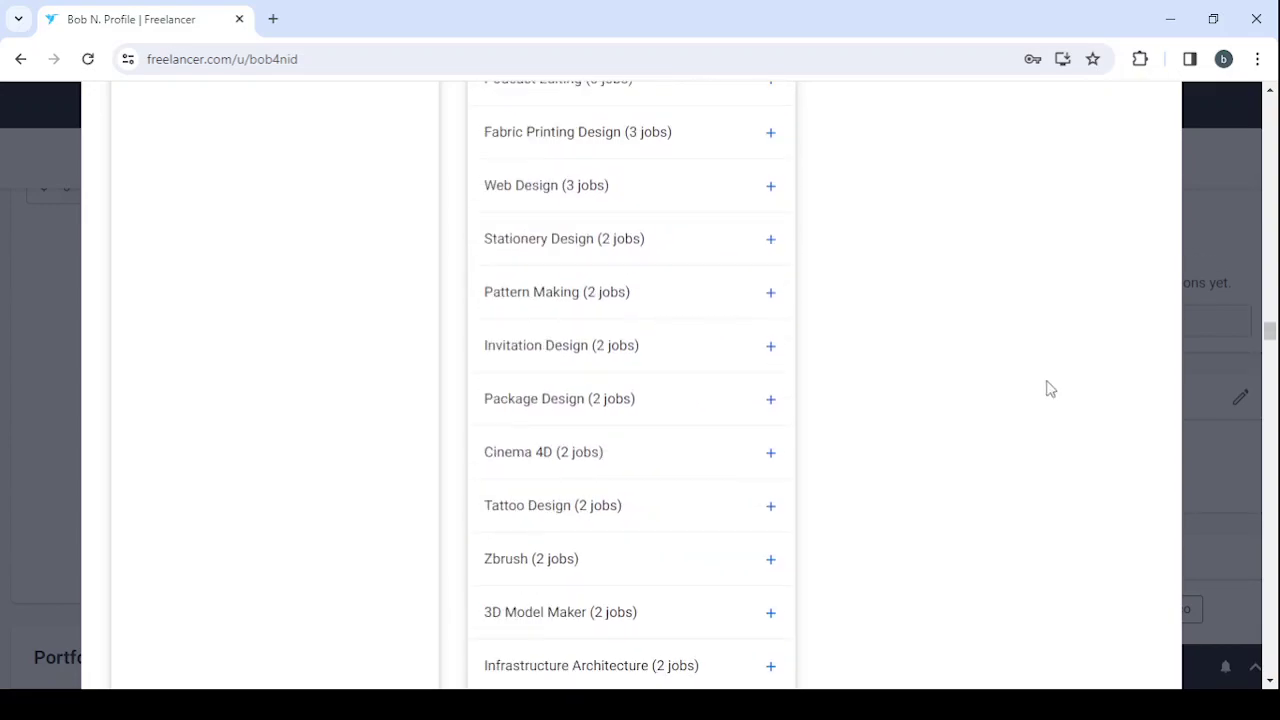
scroll(1050, 389, "down", 20)
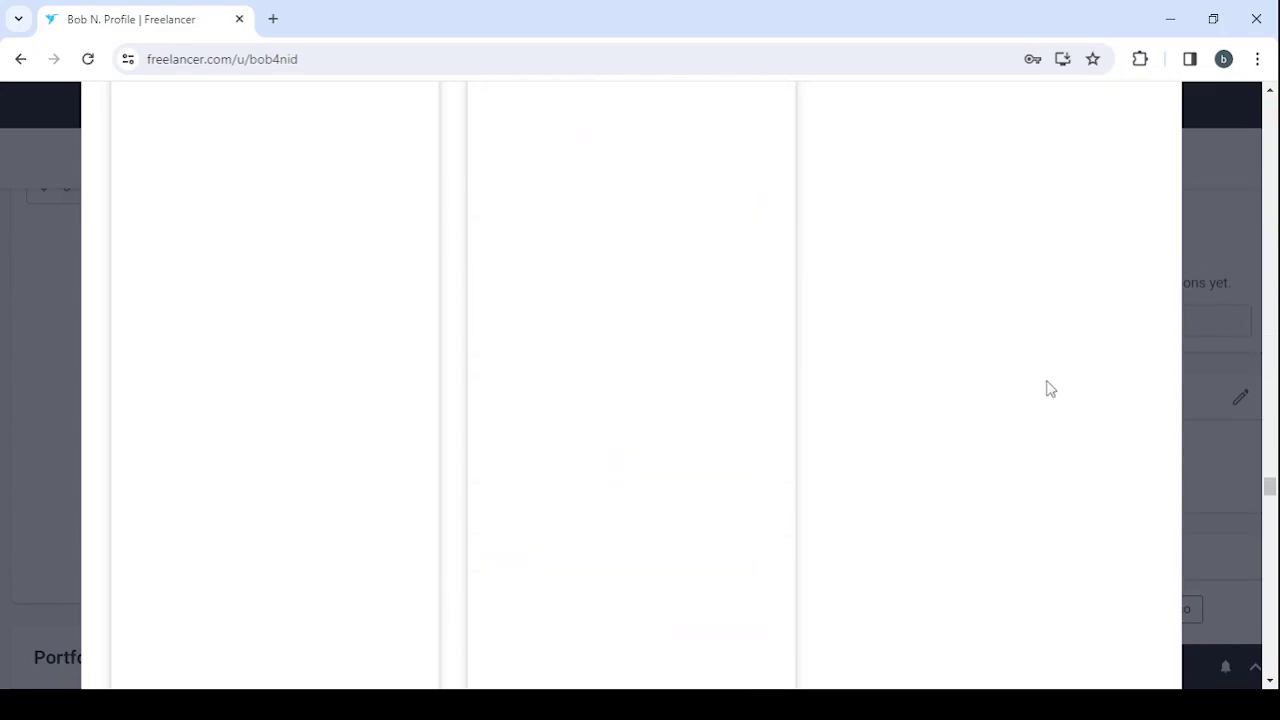
scroll(1050, 389, "down", 20)
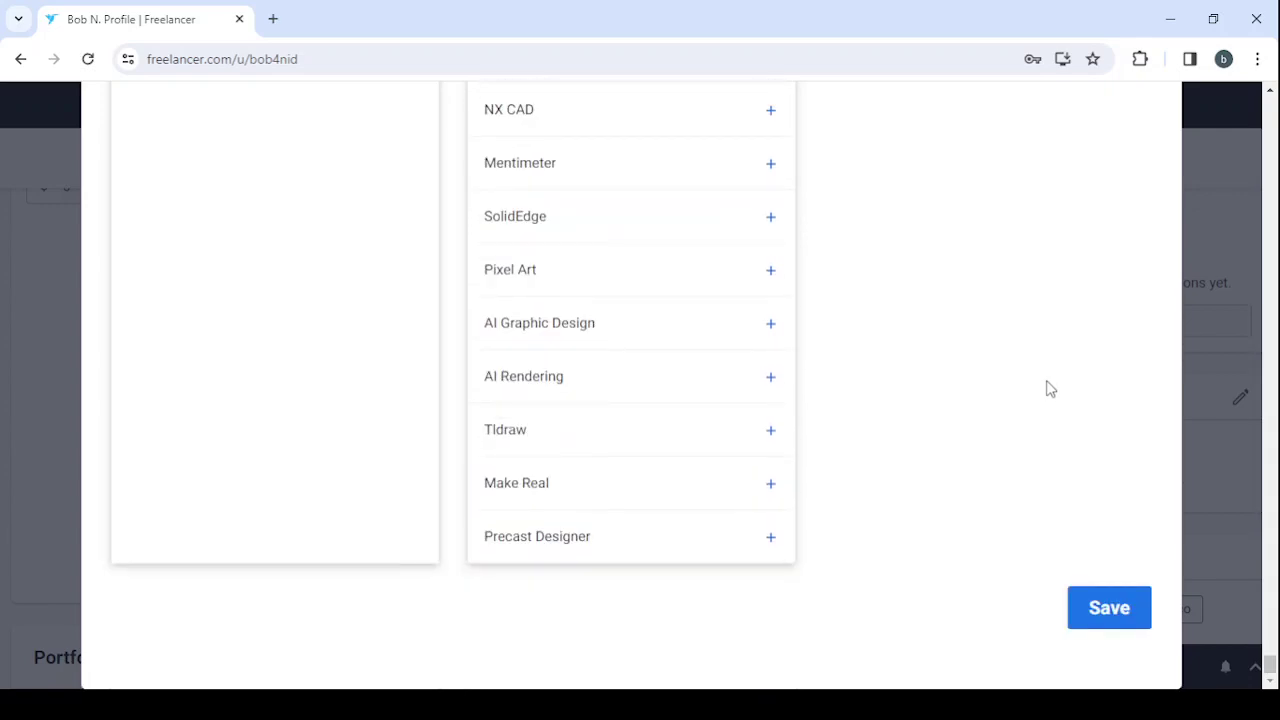
left_click(1105, 612)
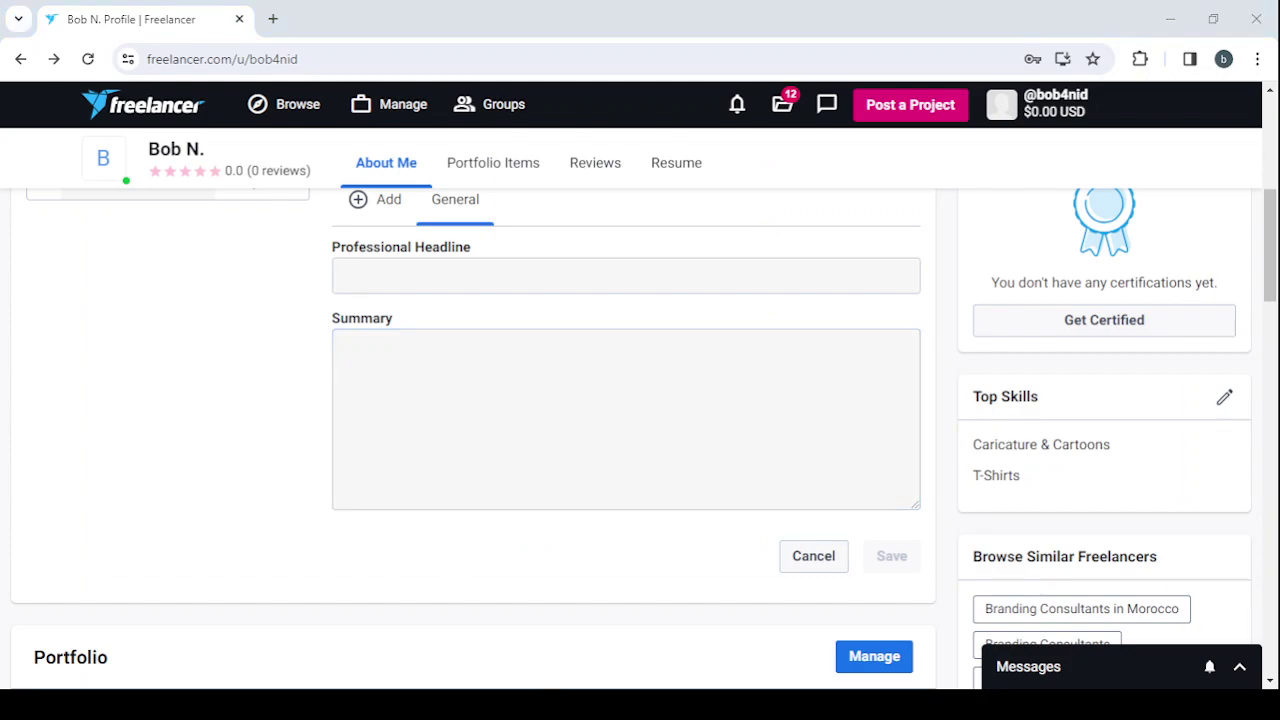
Choose Projects from the Browse menu to load the freelancer.com/search/projects page.
left_click_drag(480, 334, 209, 334)
left_click(275, 106)
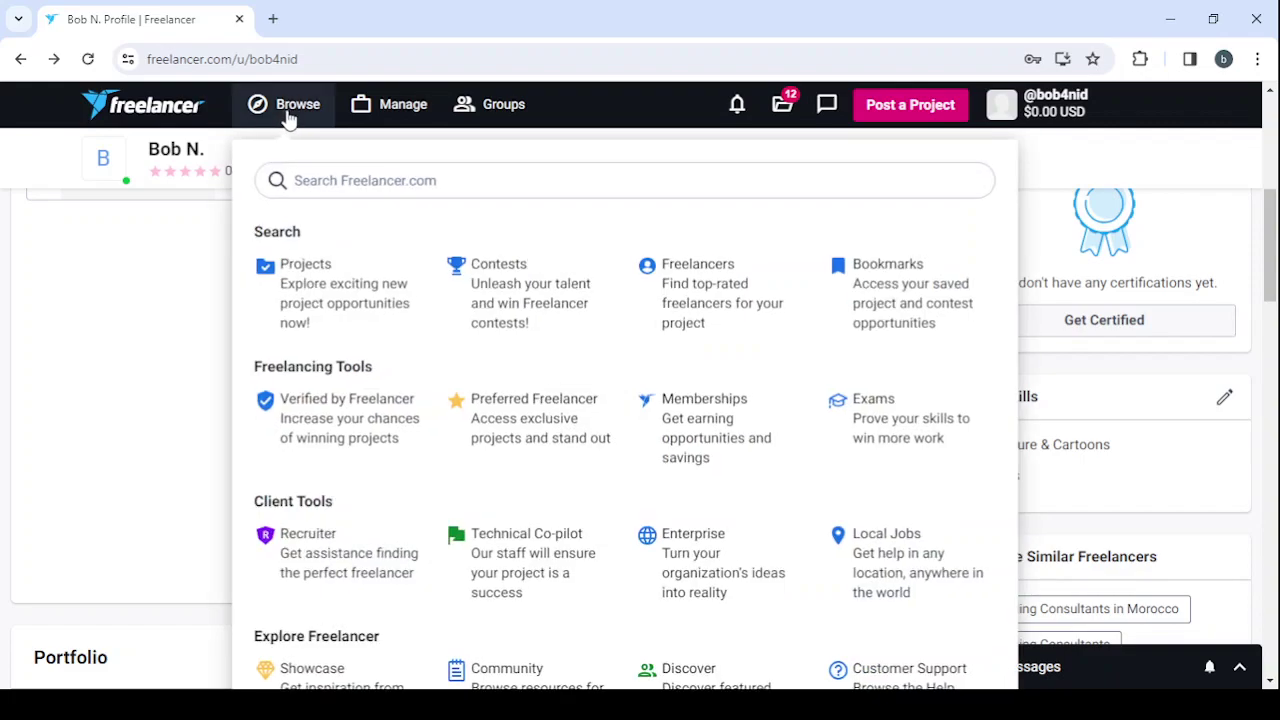
left_click(311, 277)
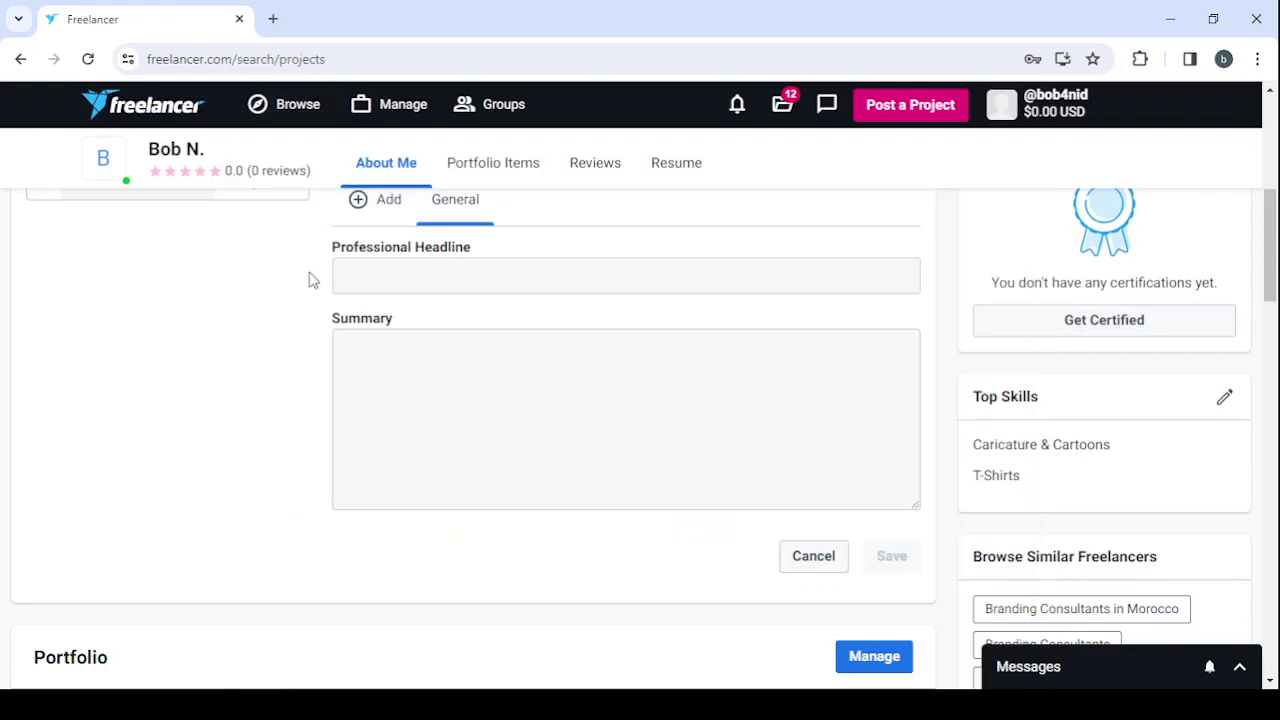